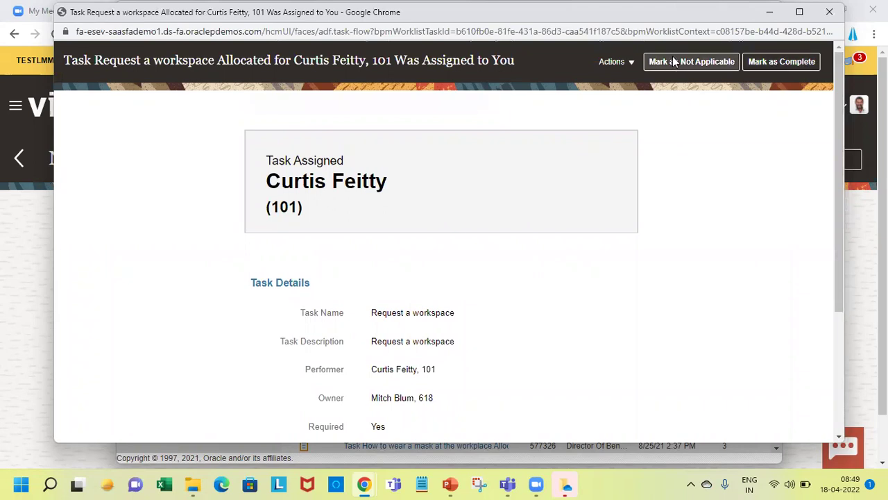
Check the available actions for the "Request a workspace" task and close its details window.
{"action": "left_click", "coordinate": [629, 64]}
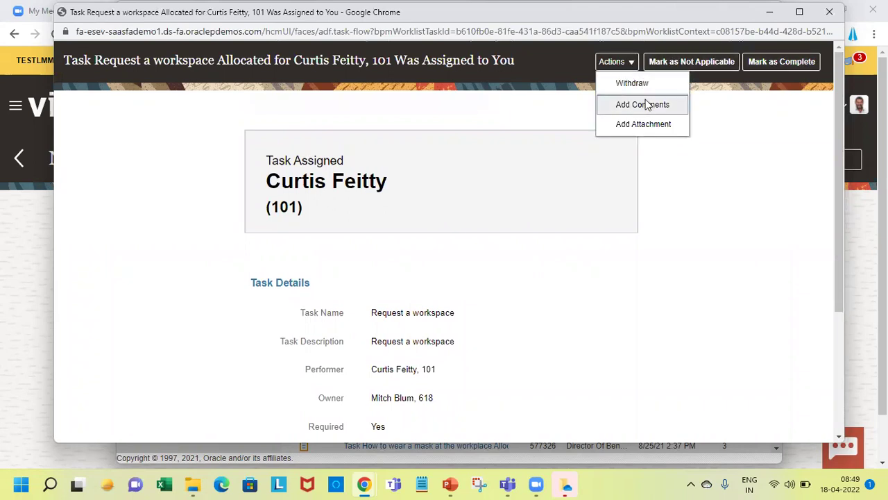
{"action": "left_click", "coordinate": [668, 184]}
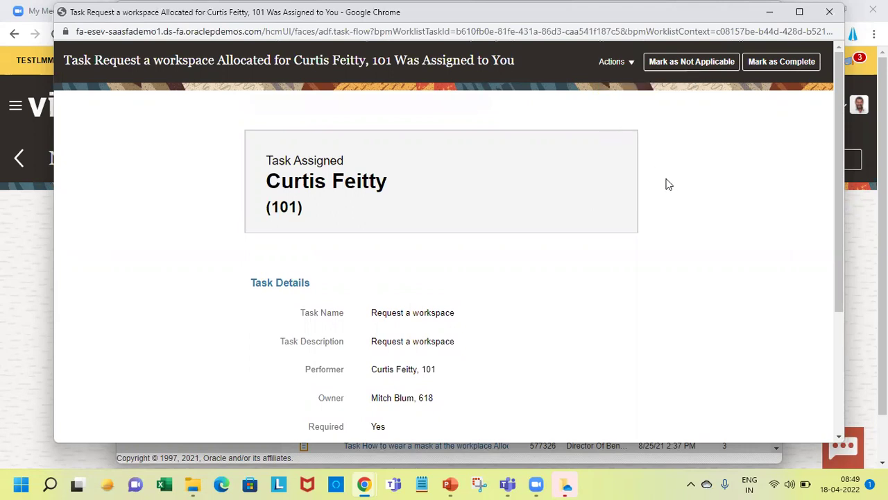
{"action": "left_click", "coordinate": [829, 12]}
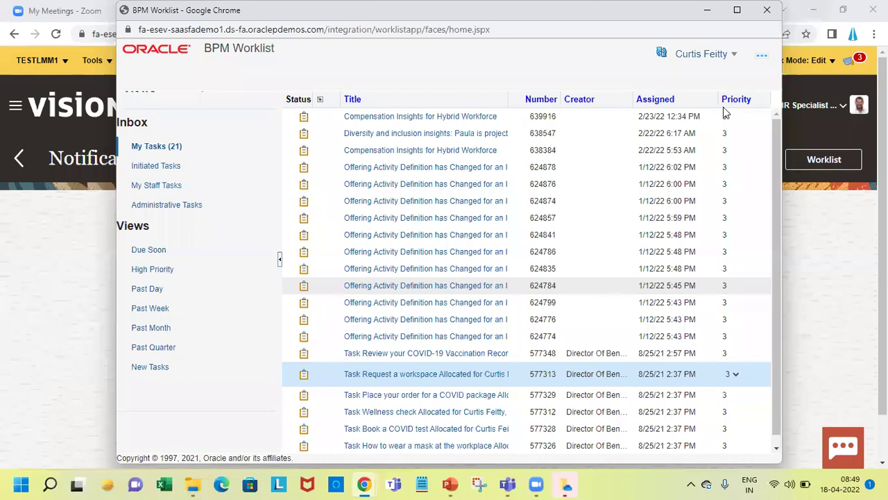
Review the My Tasks, Due Soon, High Priority and Past Quarter views in the BPM Worklist, and close the worklist window.
{"action": "left_click", "coordinate": [148, 151]}
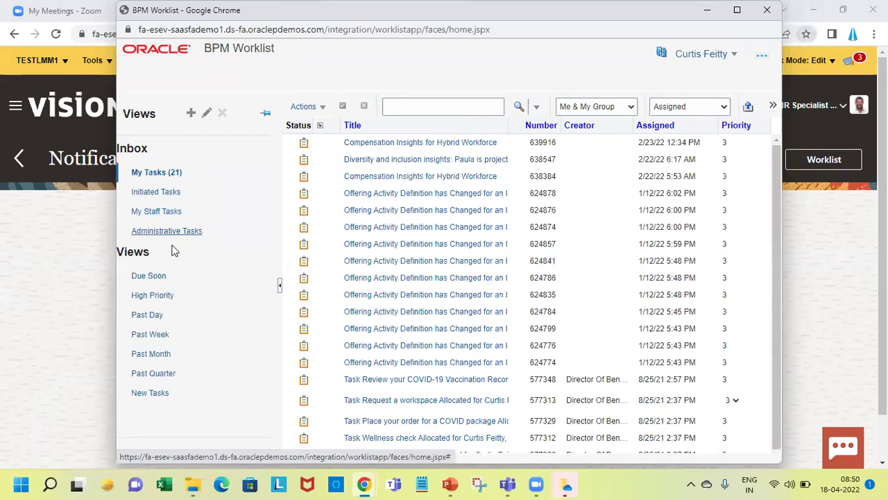
{"action": "left_click", "coordinate": [152, 281]}
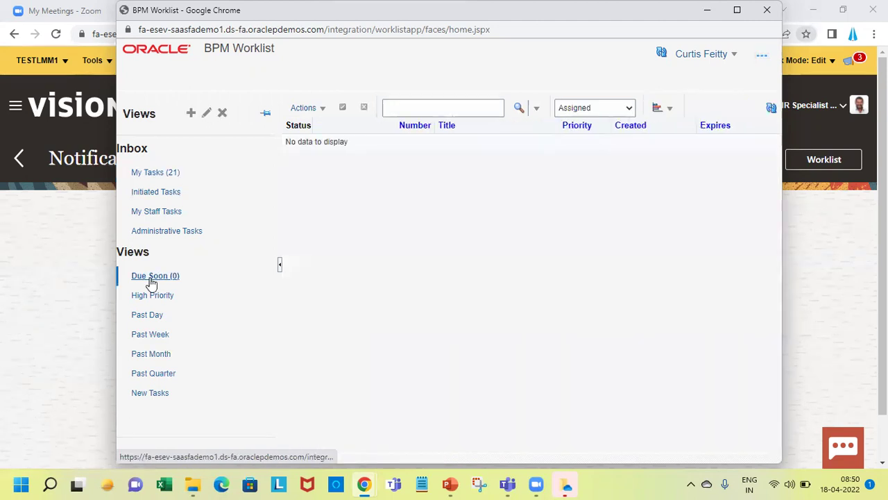
{"action": "left_click", "coordinate": [151, 295]}
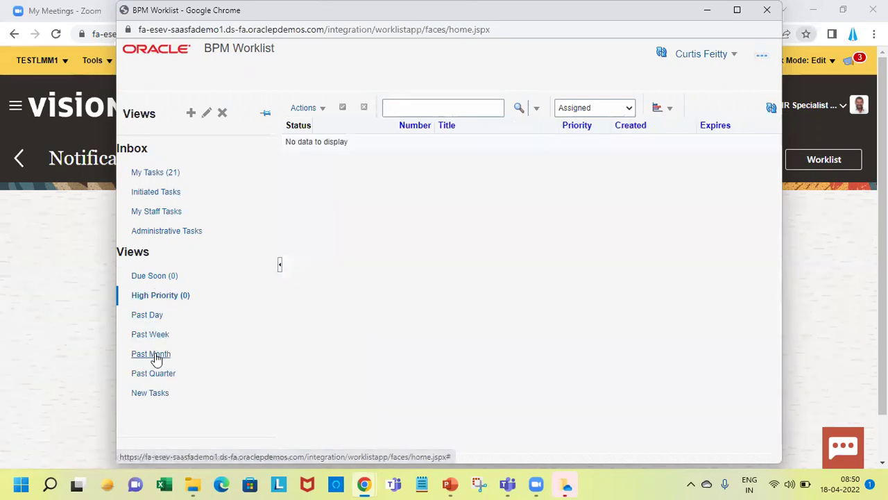
{"action": "left_click", "coordinate": [159, 375]}
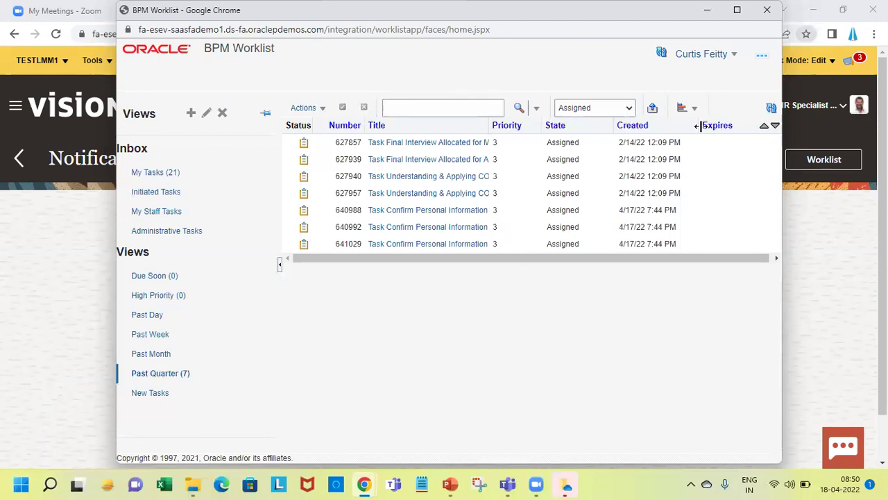
{"action": "left_click", "coordinate": [776, 17]}
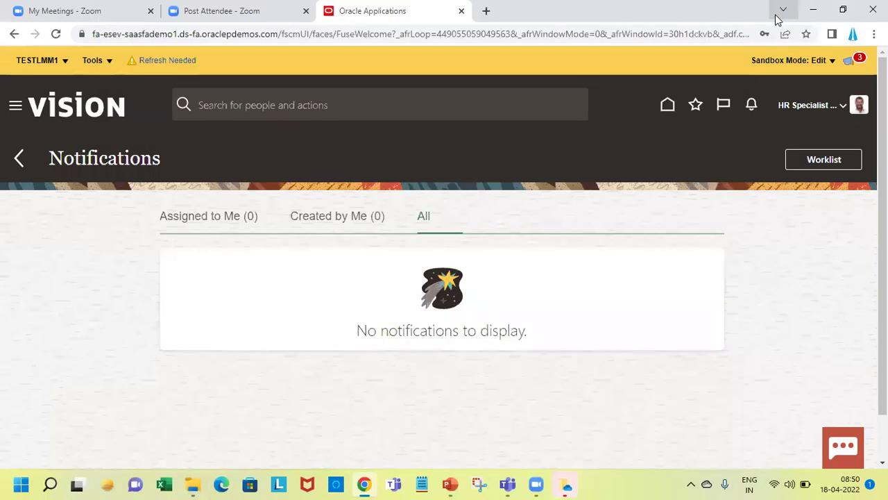
Examine the release version, development framework, middleware extensions and database compatibility in About This Application, and close the information.
{"action": "left_click", "coordinate": [842, 113]}
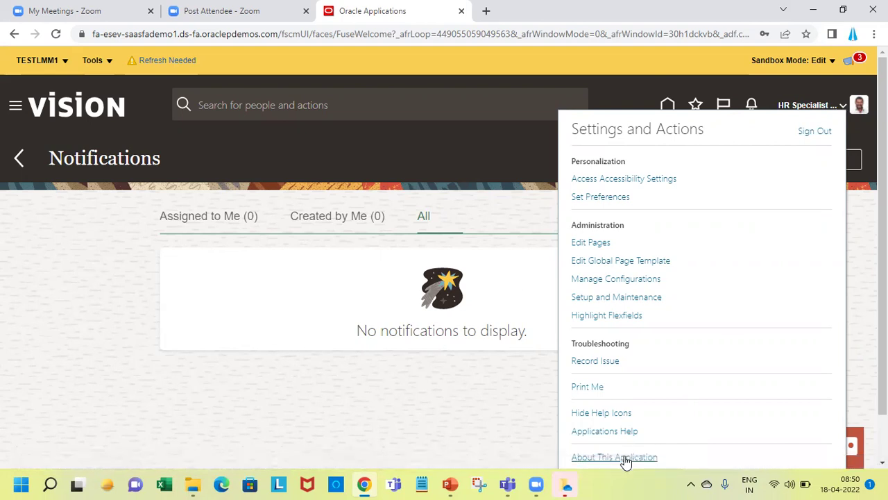
{"action": "left_click", "coordinate": [623, 456]}
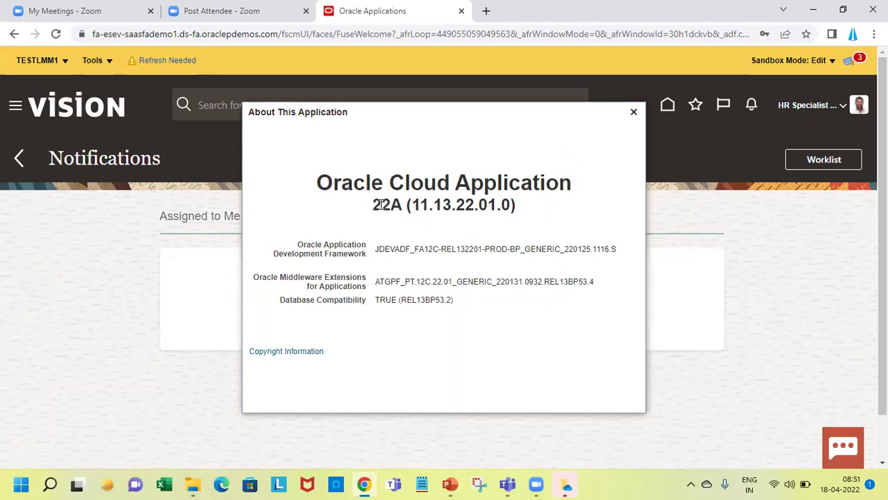
{"action": "double_click", "coordinate": [415, 205]}
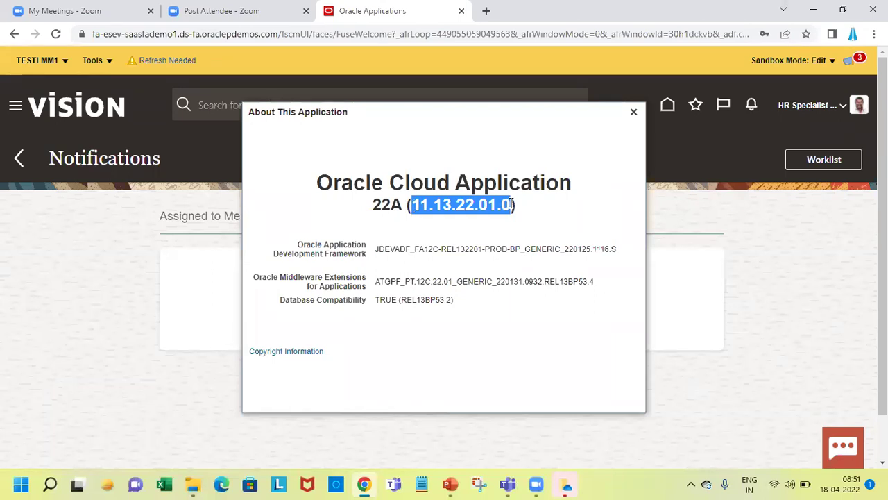
{"action": "triple_click", "coordinate": [345, 254]}
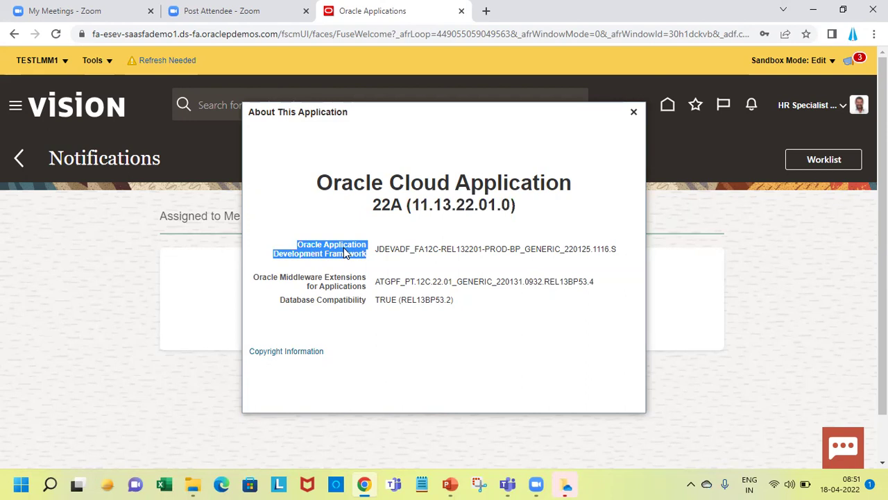
{"action": "left_click", "coordinate": [329, 287]}
{"action": "triple_click", "coordinate": [328, 287]}
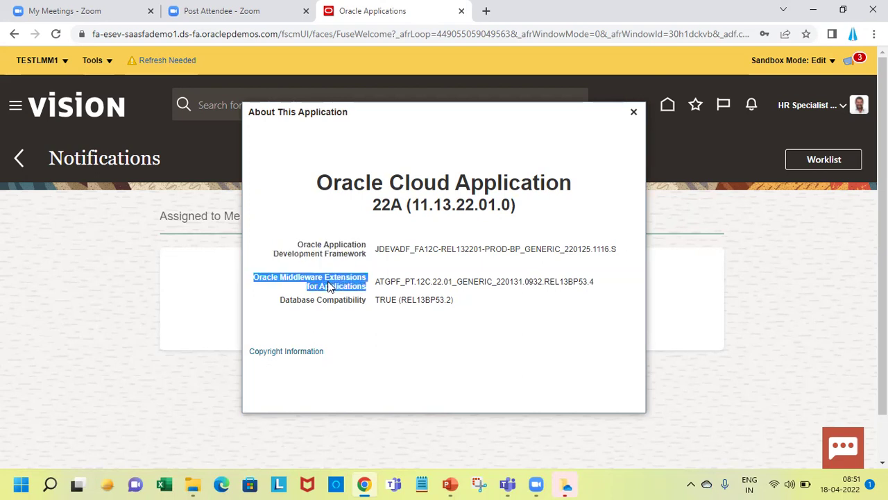
{"action": "triple_click", "coordinate": [335, 304]}
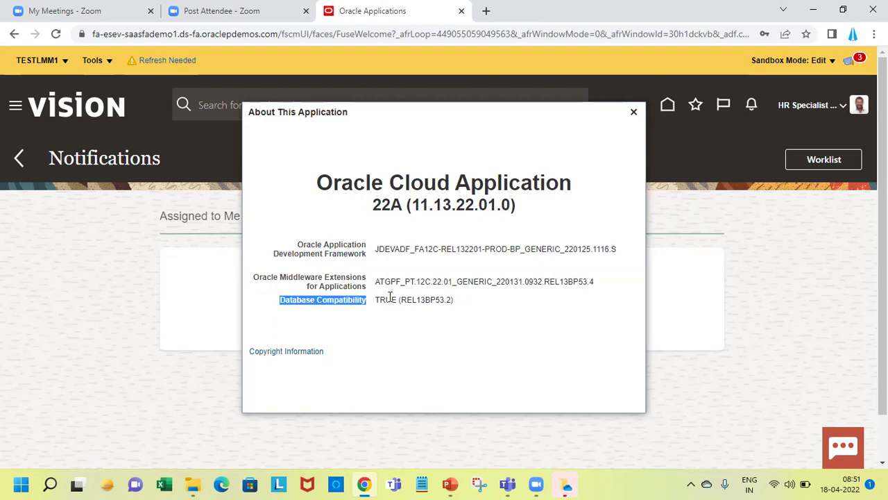
{"action": "left_click", "coordinate": [633, 115]}
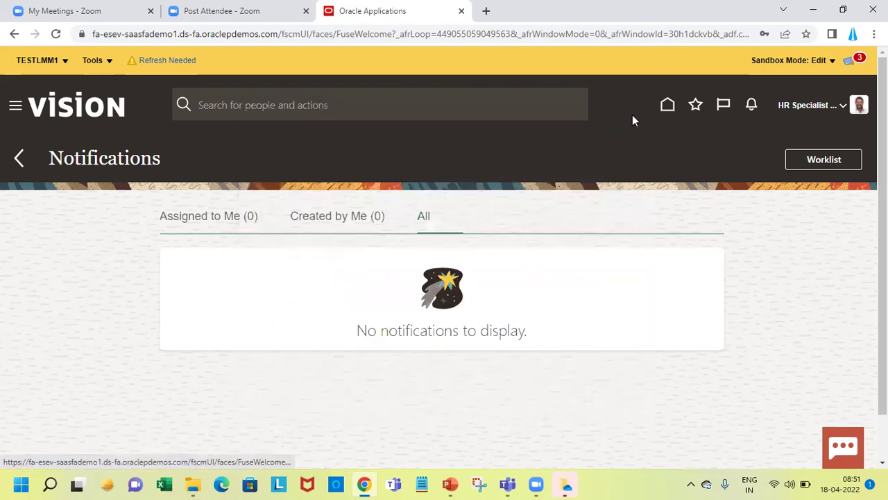
Try to open Applications Help from the user's settings and actions, and return to the application's home page.
{"action": "left_click", "coordinate": [845, 110]}
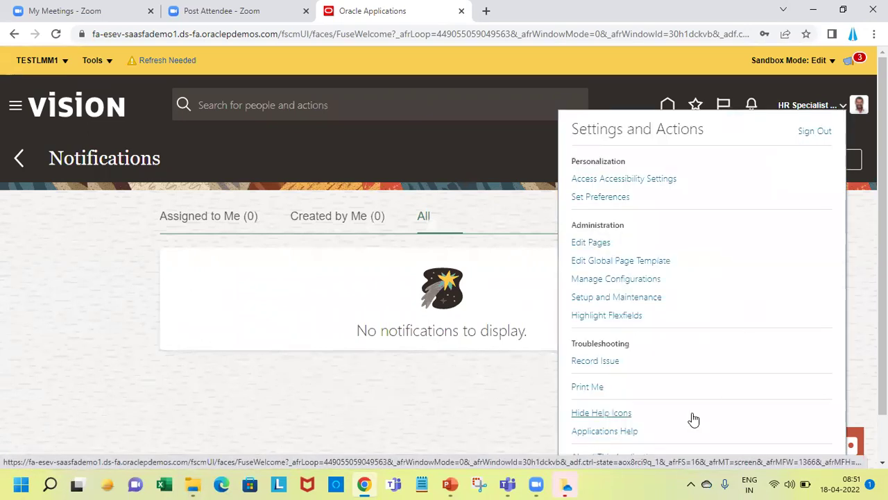
{"action": "left_click", "coordinate": [608, 433]}
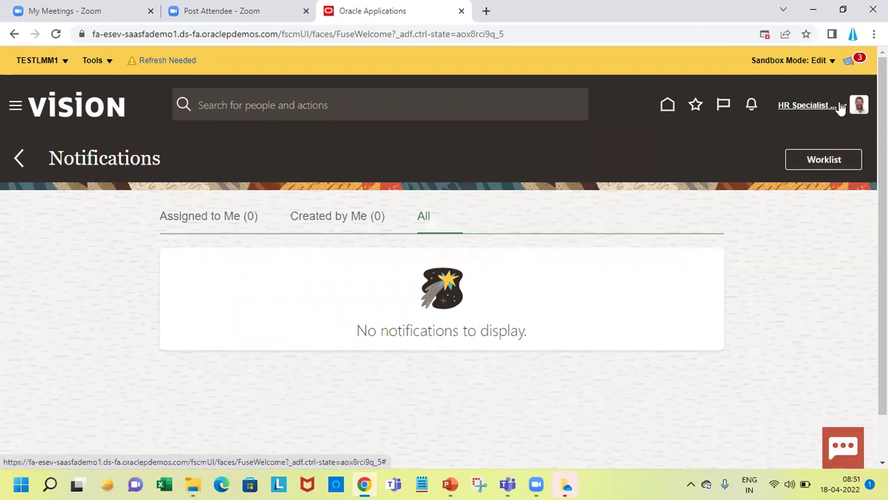
{"action": "left_click", "coordinate": [841, 107]}
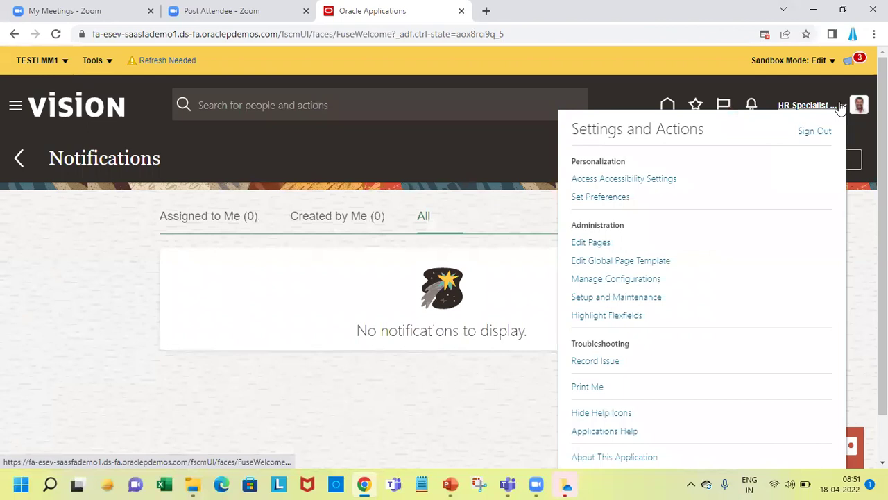
{"action": "left_click", "coordinate": [606, 431]}
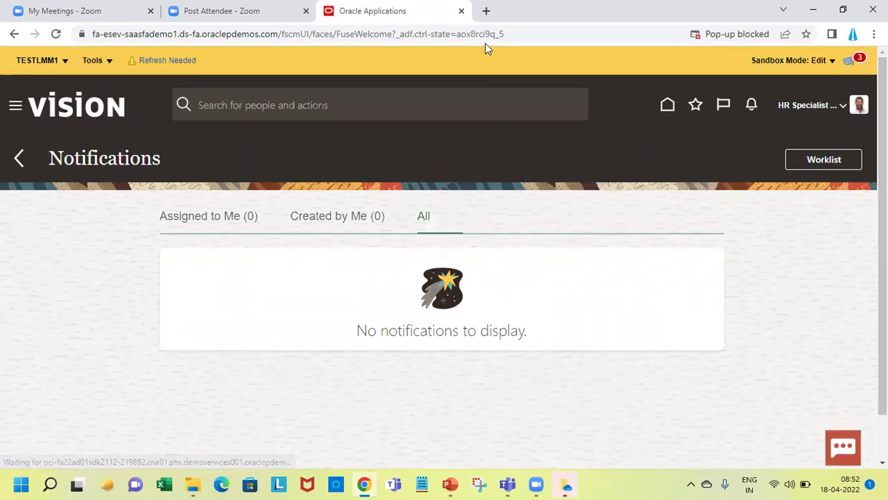
{"action": "left_click", "coordinate": [668, 109]}
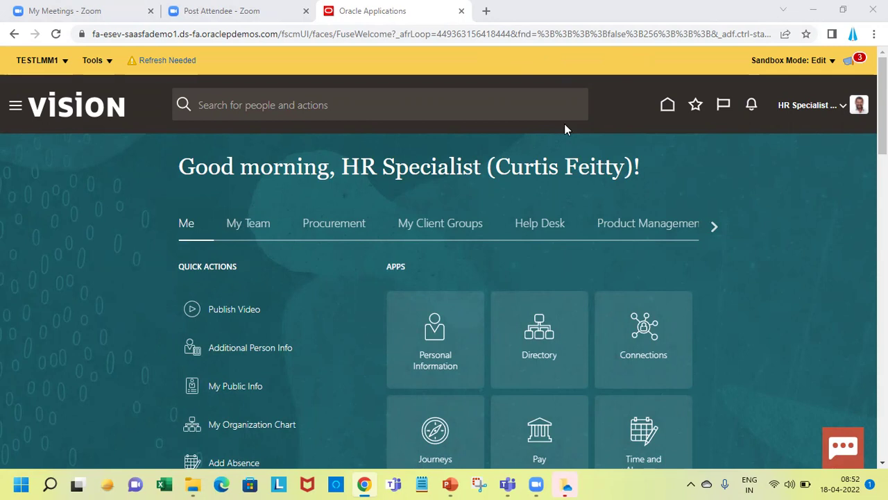
Open the Oracle documentation site docs.oracle.com in a new browser tab.
{"action": "key", "text": "ctrl+t"}
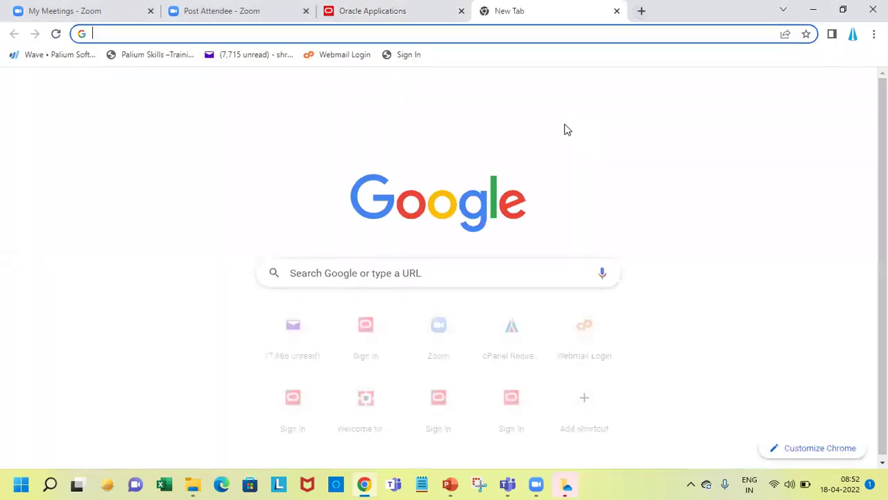
{"action": "type", "text": "doc"}
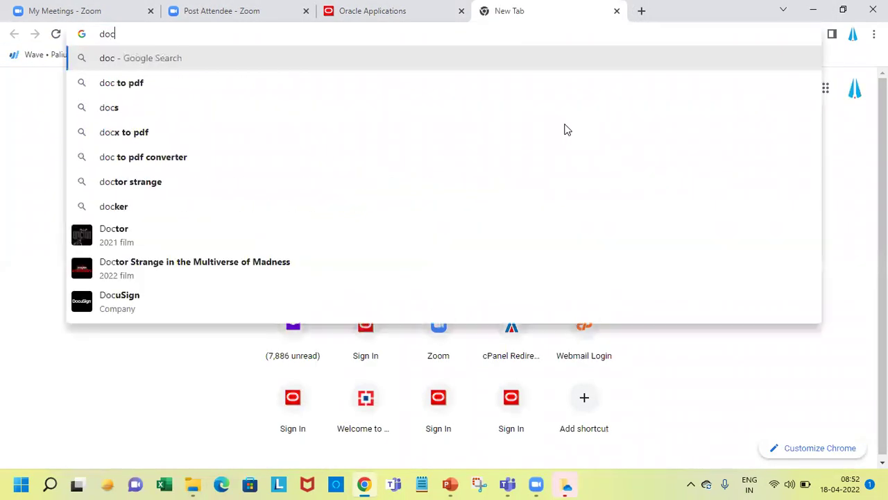
{"action": "type", "text": "s.oracle.co"}
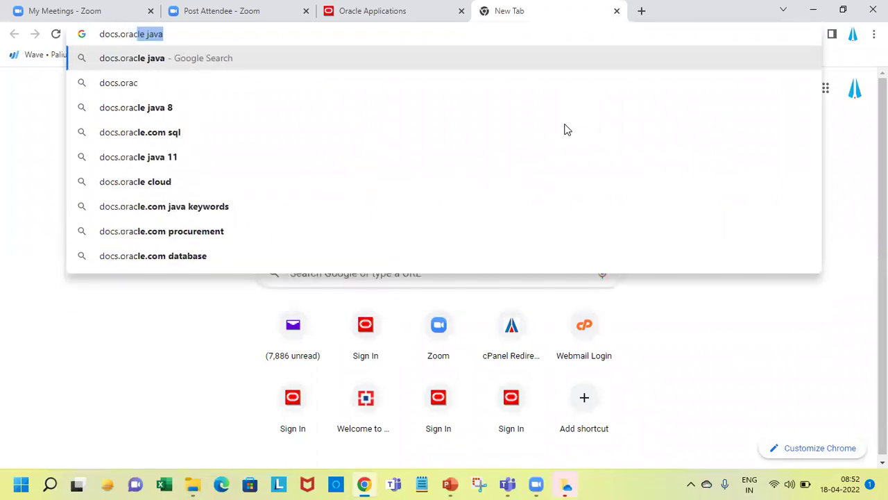
{"action": "type", "text": "m"}
{"action": "key", "text": "Return"}
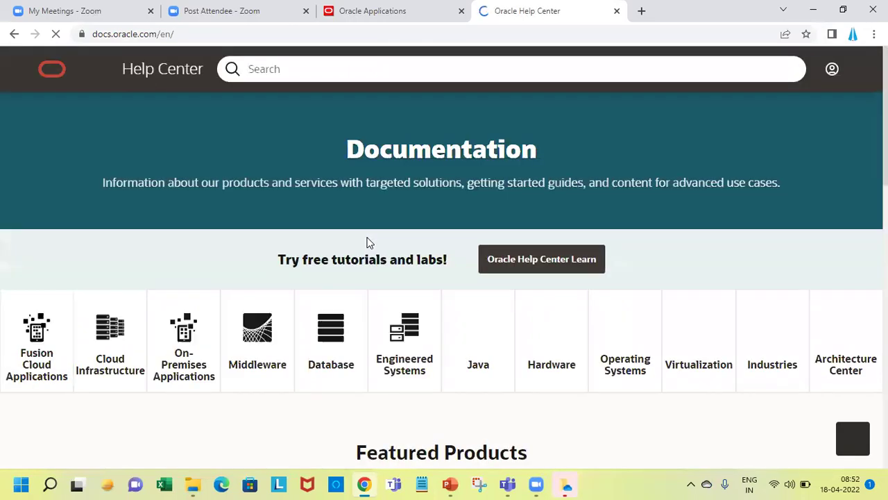
Open the Human Resources documentation within the Fusion Cloud Applications section under Human Capital Management (HCM).
{"action": "left_click", "coordinate": [24, 340]}
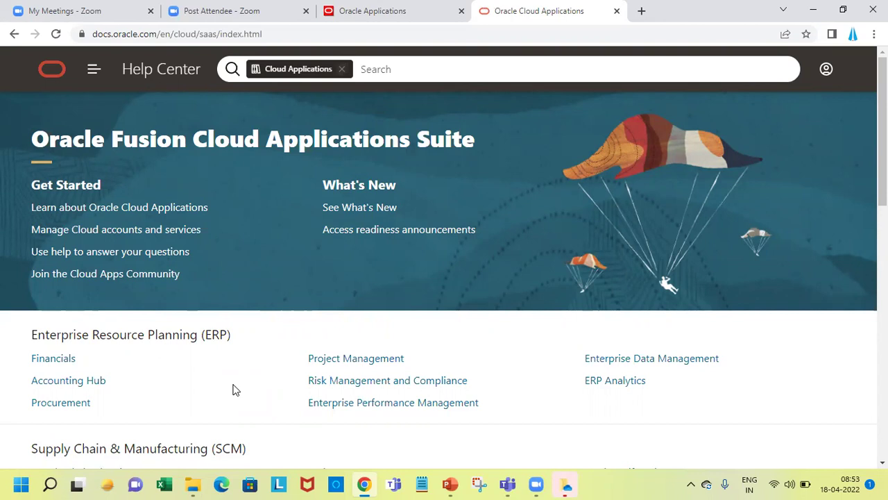
{"action": "scroll", "coordinate": [234, 390], "scroll_direction": "down", "scroll_amount": 1}
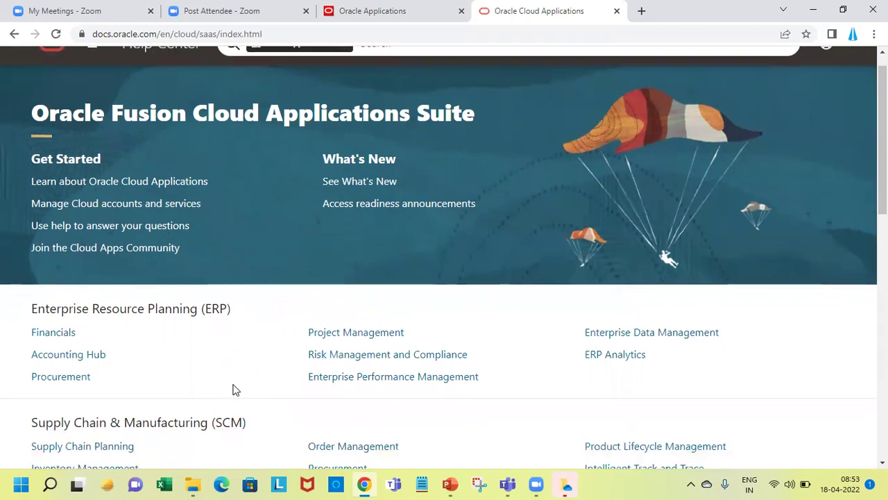
{"action": "scroll", "coordinate": [234, 390], "scroll_direction": "down", "scroll_amount": 3}
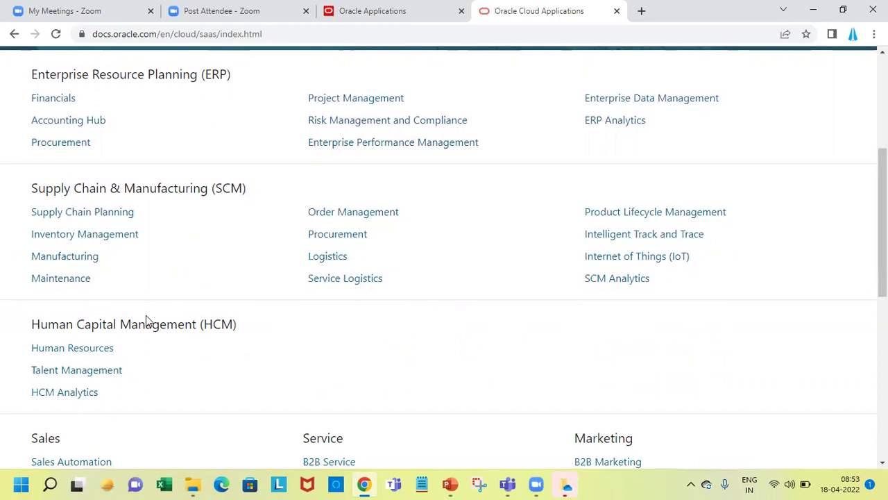
{"action": "left_click", "coordinate": [91, 349]}
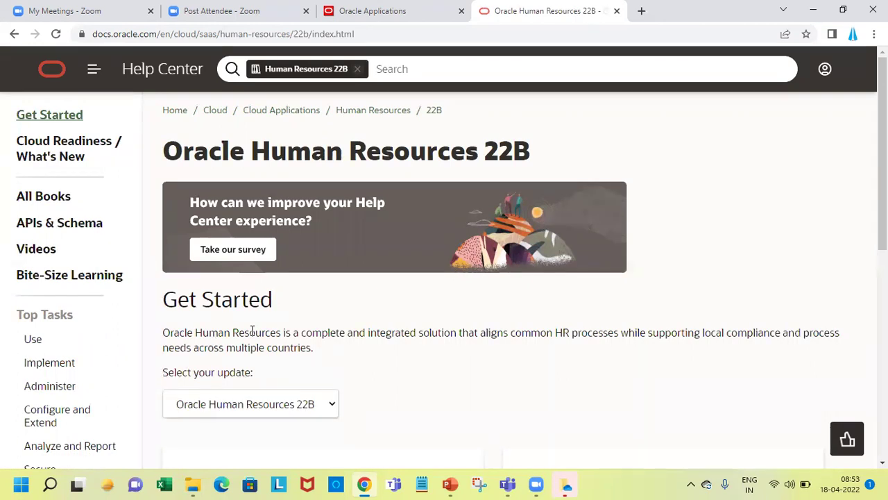
Browse the Use topics of the Oracle Human Resources 22B documentation and open its Videos page.
{"action": "left_click", "coordinate": [31, 341]}
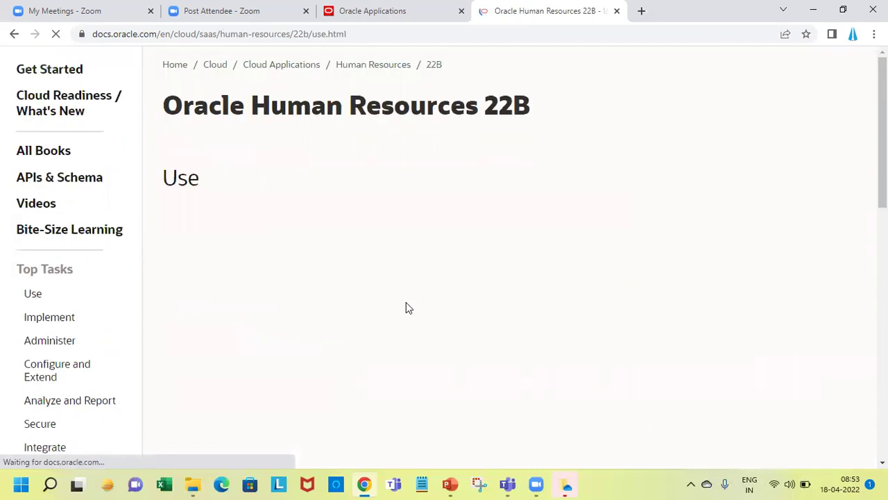
{"action": "scroll", "coordinate": [407, 306], "scroll_direction": "down", "scroll_amount": 2}
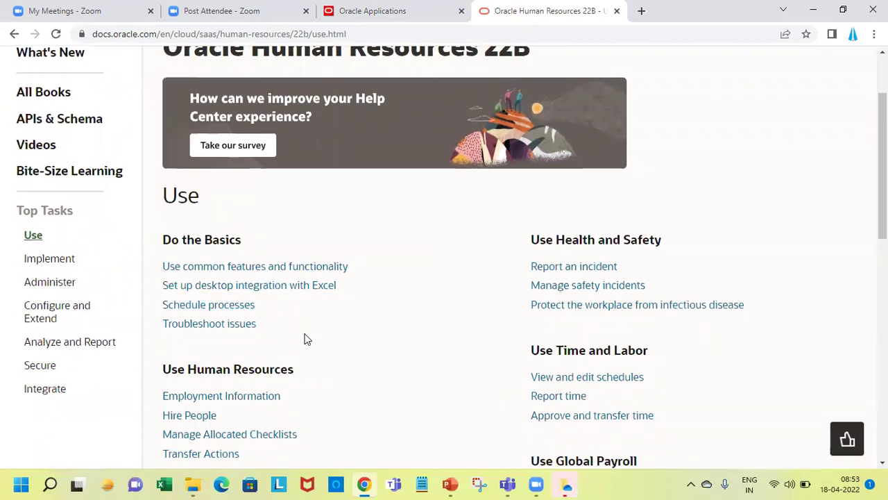
{"action": "scroll", "coordinate": [307, 339], "scroll_direction": "down", "scroll_amount": 2}
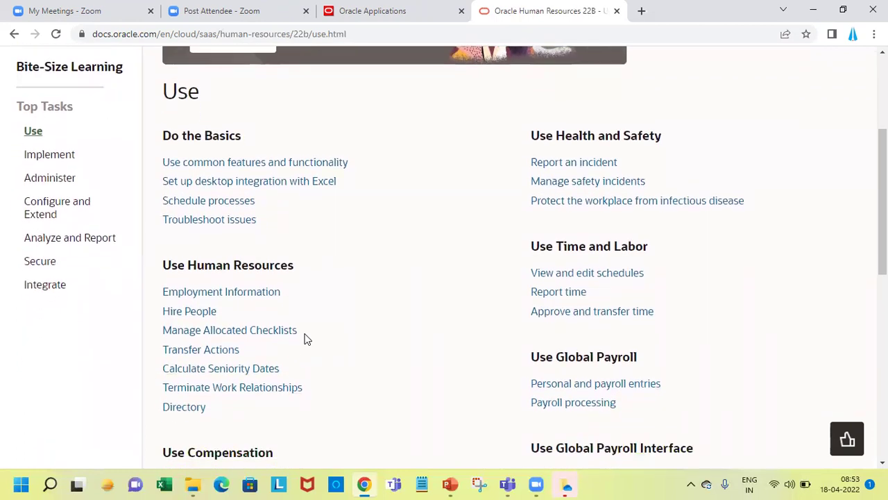
{"action": "scroll", "coordinate": [306, 339], "scroll_direction": "down", "scroll_amount": 1}
{"action": "scroll", "coordinate": [306, 339], "scroll_direction": "down", "scroll_amount": 3}
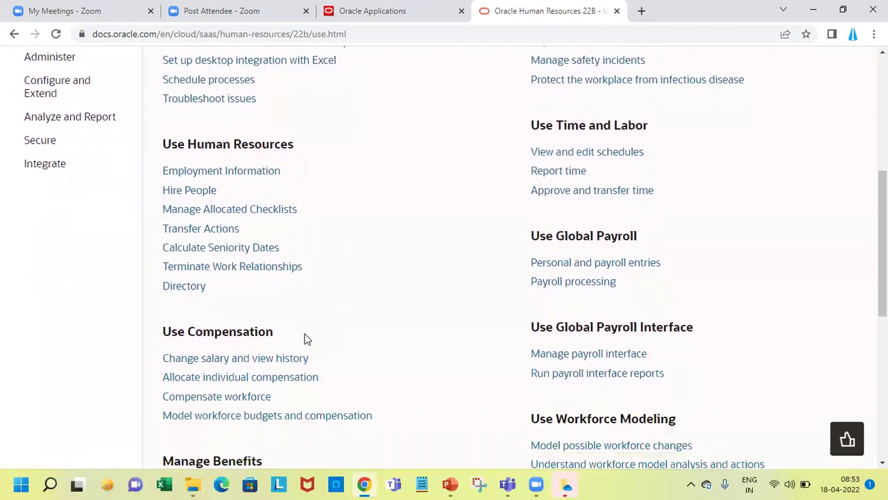
{"action": "scroll", "coordinate": [306, 339], "scroll_direction": "down", "scroll_amount": 1}
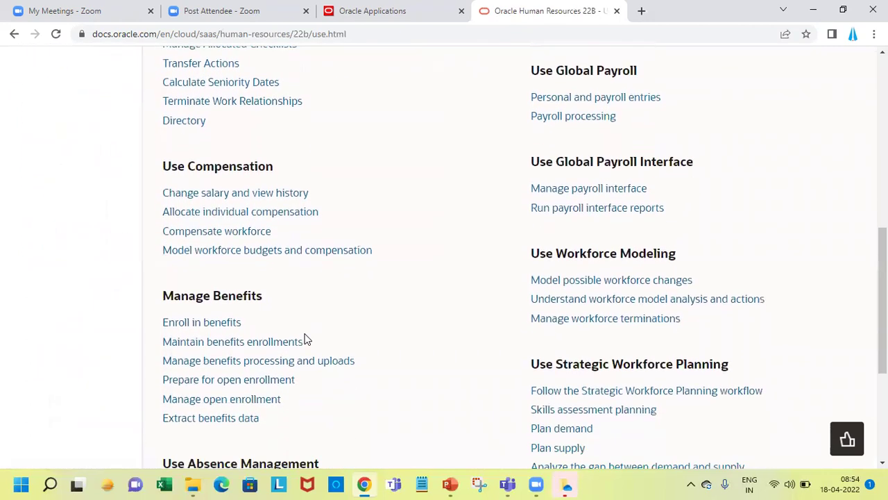
{"action": "scroll", "coordinate": [306, 339], "scroll_direction": "up", "scroll_amount": 7}
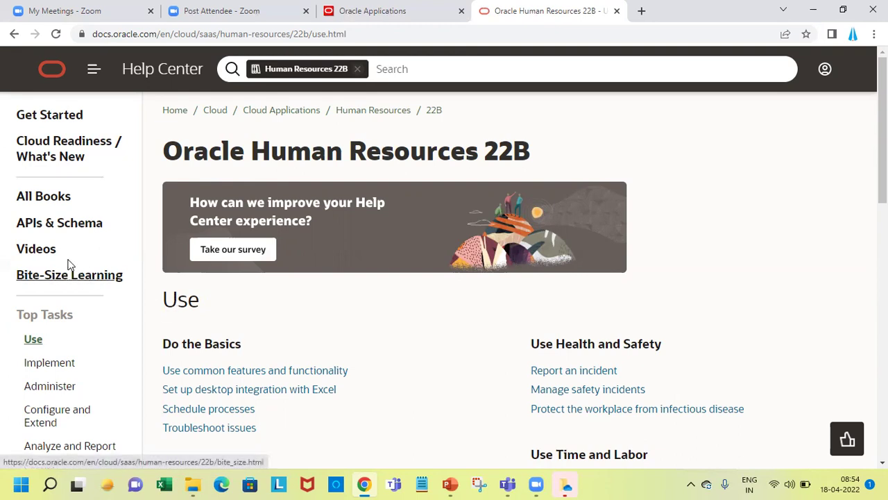
{"action": "left_click", "coordinate": [42, 252]}
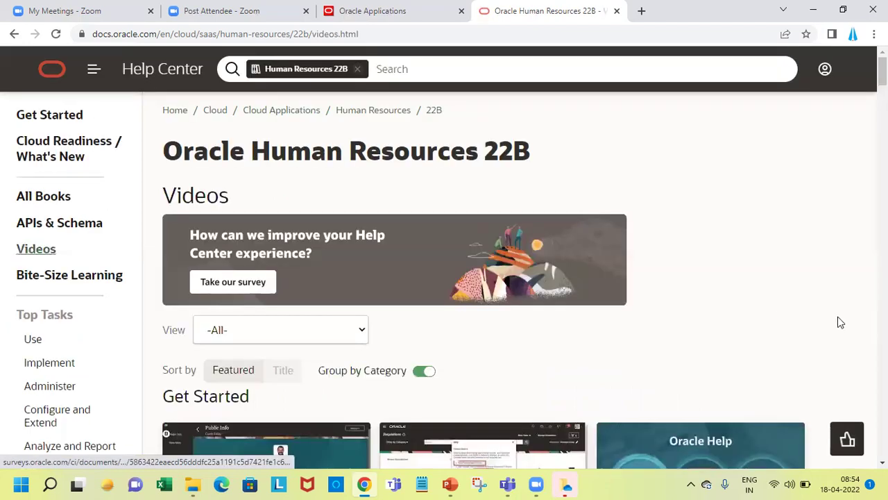
Find the "Cross-Product Features | Sign In and Get Started" video in the Get Started category and start playing it.
{"action": "scroll", "coordinate": [444, 256], "scroll_direction": "down", "scroll_amount": 3}
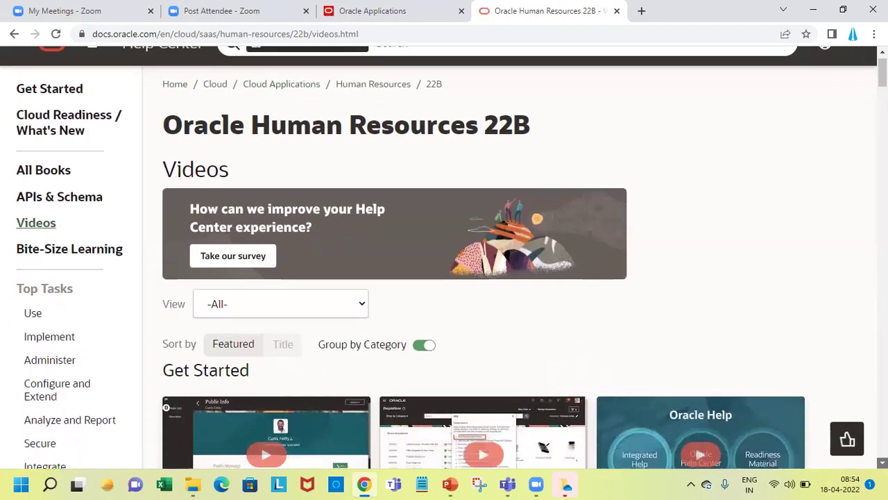
{"action": "scroll", "coordinate": [444, 257], "scroll_direction": "down", "scroll_amount": 2}
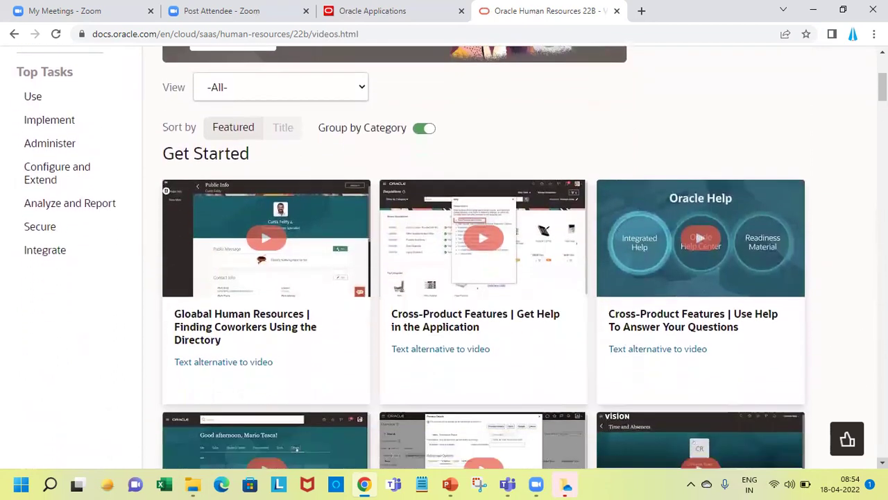
{"action": "scroll", "coordinate": [444, 257], "scroll_direction": "down", "scroll_amount": 1}
{"action": "scroll", "coordinate": [444, 257], "scroll_direction": "down", "scroll_amount": 1}
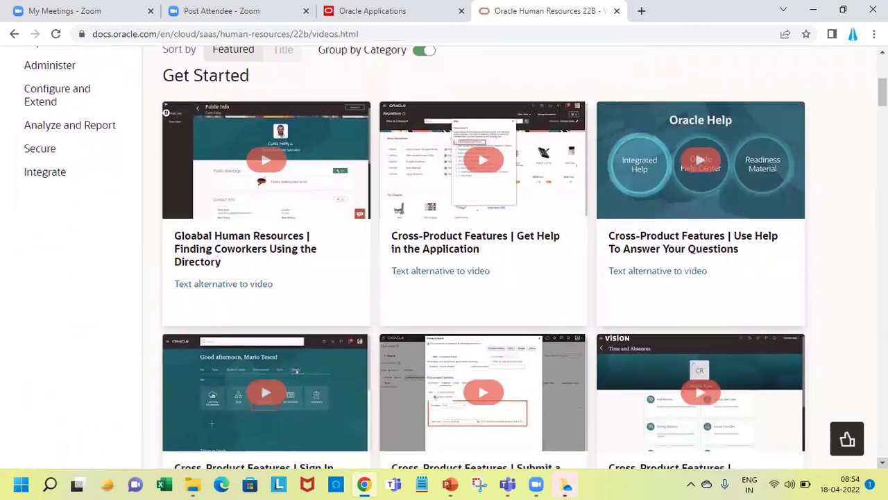
{"action": "scroll", "coordinate": [444, 256], "scroll_direction": "down", "scroll_amount": 2}
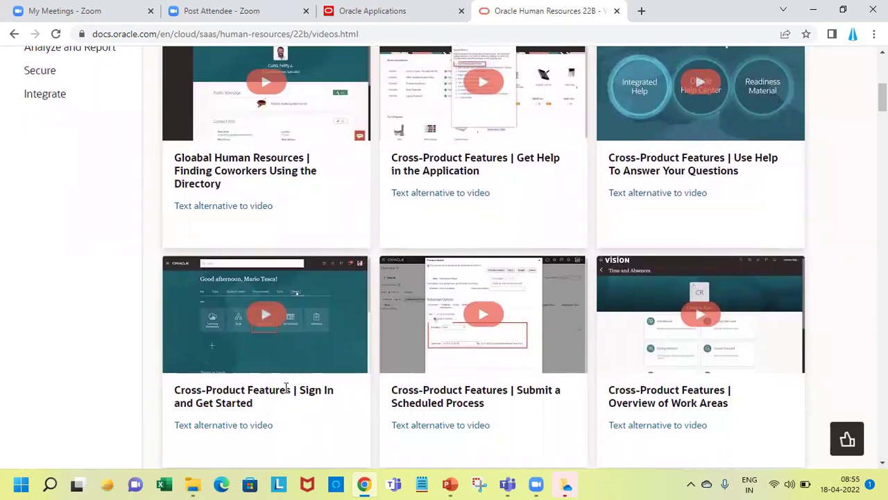
{"action": "left_click", "coordinate": [262, 320]}
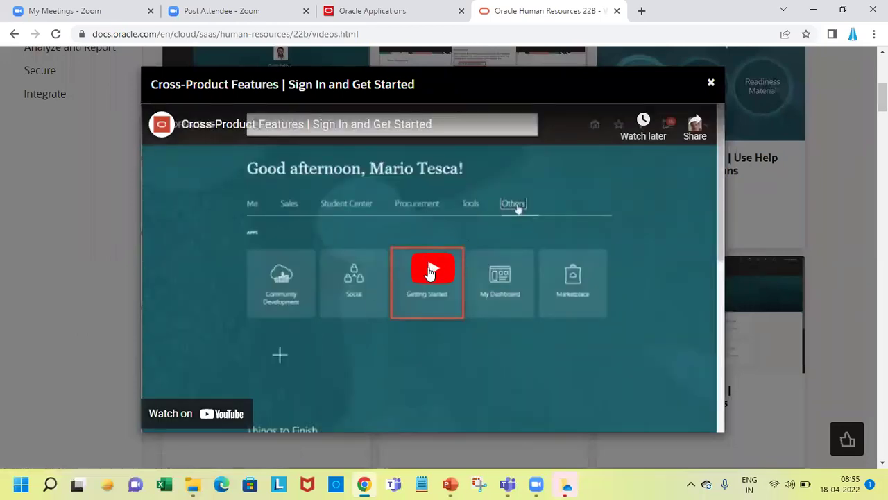
{"action": "left_click", "coordinate": [430, 273]}
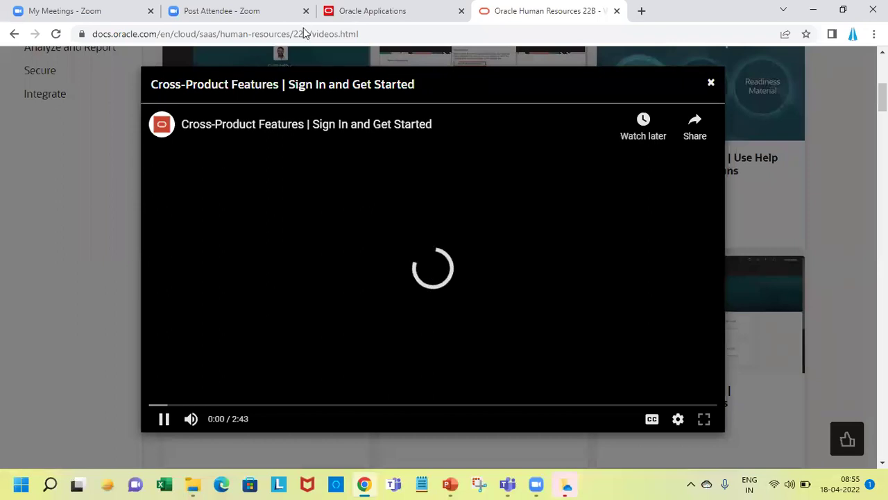
Pause and resume the Sign In and Get Started video, skip ahead to its closing part, and close the player.
{"action": "left_click", "coordinate": [165, 420]}
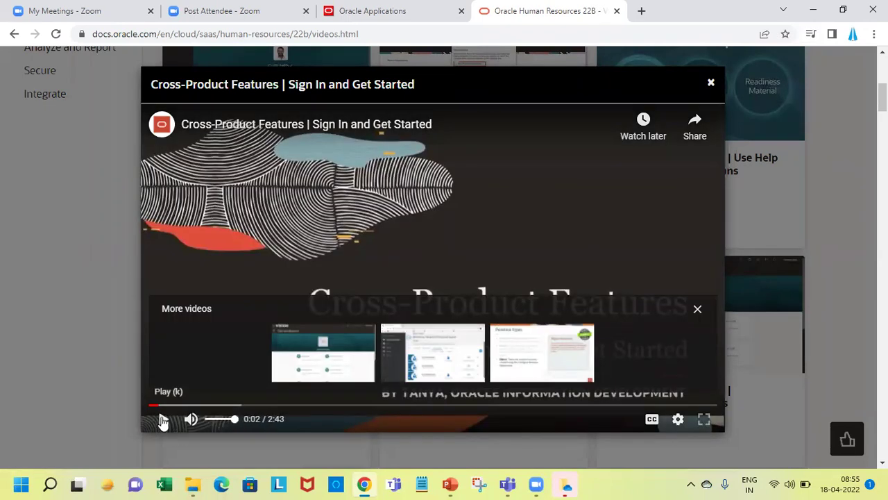
{"action": "left_click", "coordinate": [162, 419]}
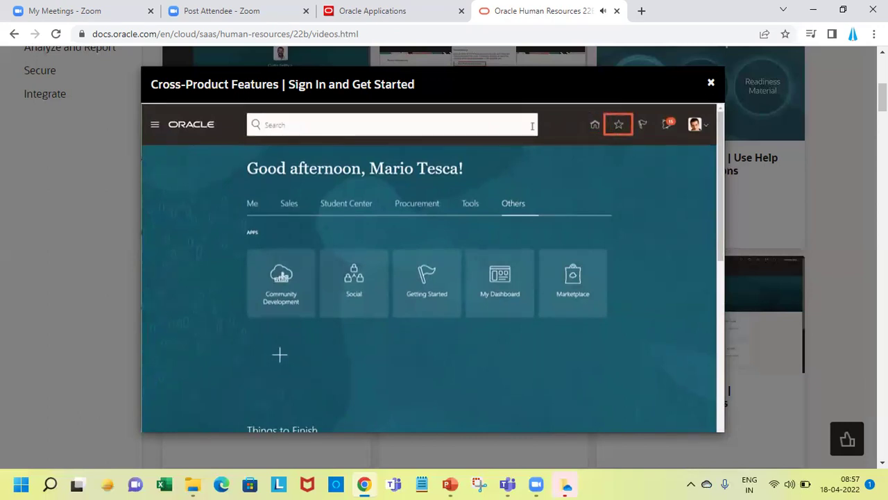
{"action": "mouse_move", "coordinate": [258, 324]}
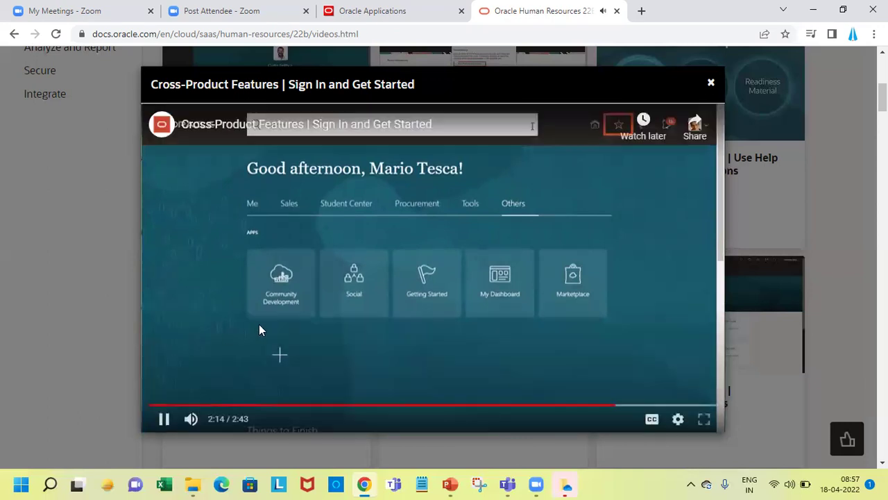
{"action": "left_click", "coordinate": [686, 405]}
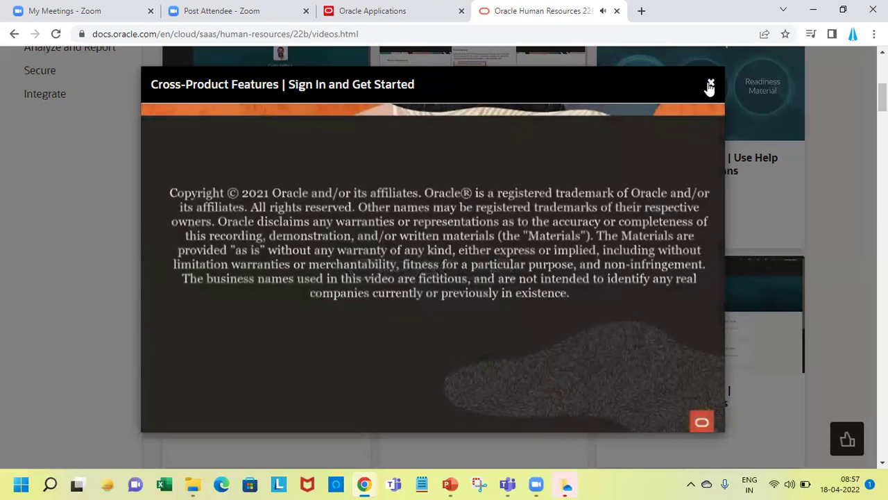
{"action": "left_click", "coordinate": [710, 86]}
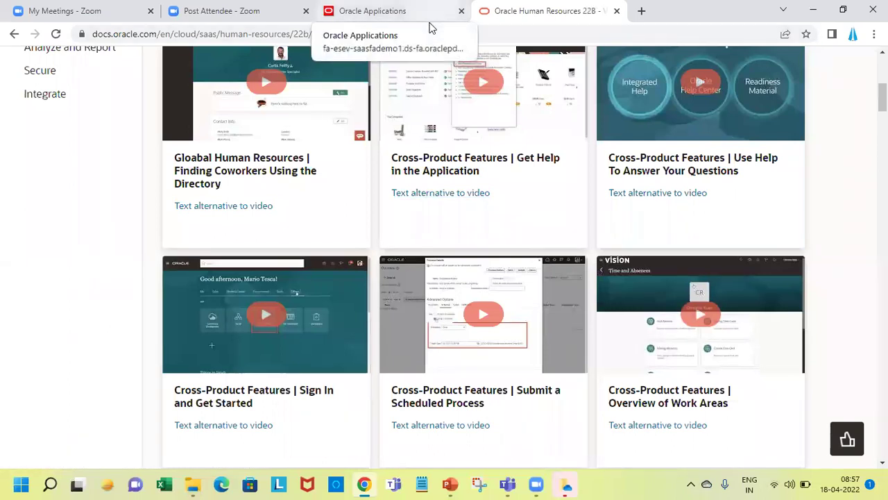
Return to the Oracle Applications home page and open Setup and Maintenance from the user's settings and actions.
{"action": "left_click", "coordinate": [395, 11]}
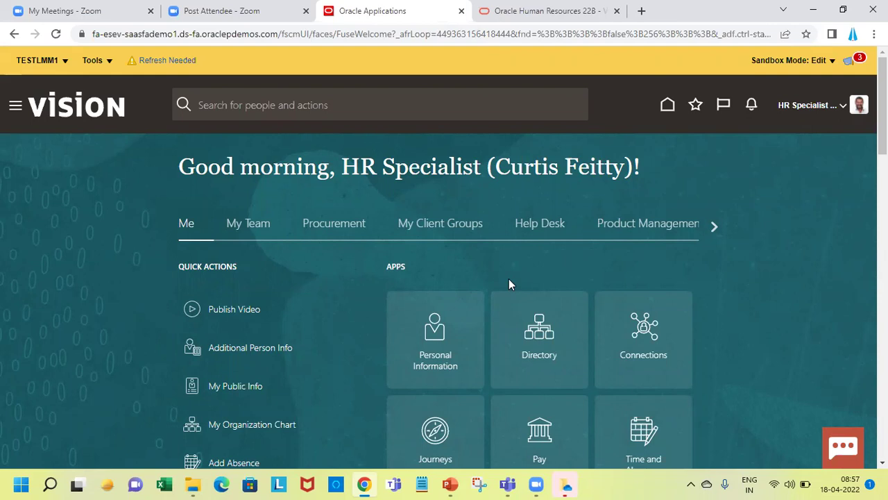
{"action": "left_click", "coordinate": [843, 111]}
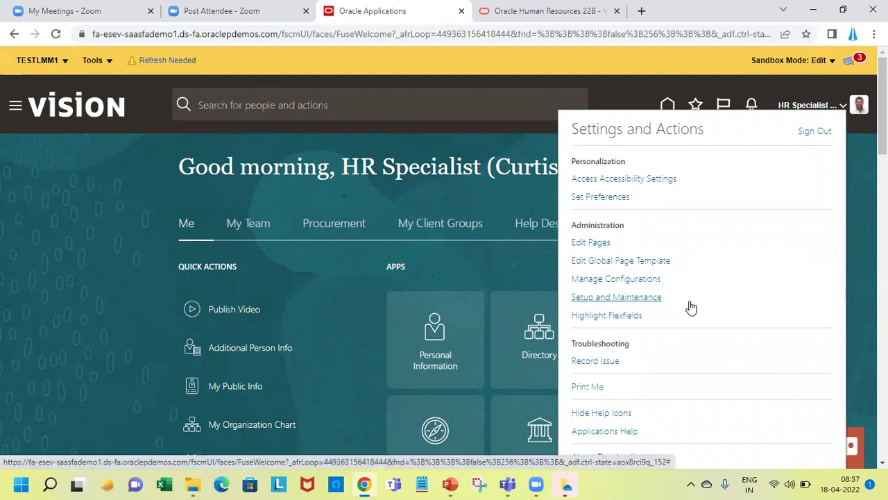
{"action": "left_click", "coordinate": [632, 297]}
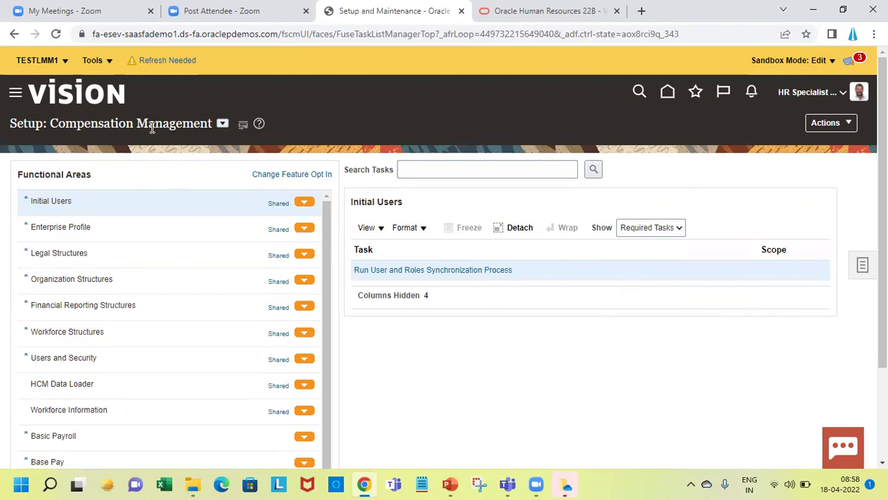
Look through the list of available setup offerings and close it with Compensation Management still selected.
{"action": "left_click", "coordinate": [223, 125]}
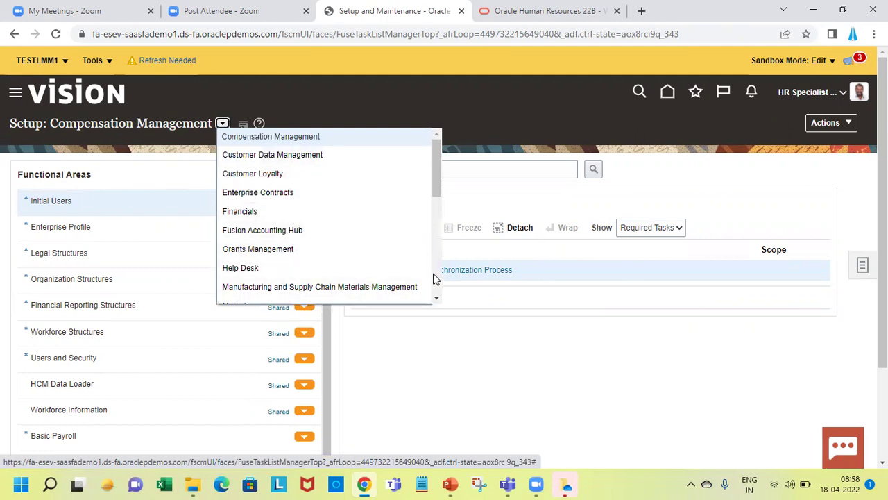
{"action": "scroll", "coordinate": [435, 279], "scroll_direction": "down", "scroll_amount": 3}
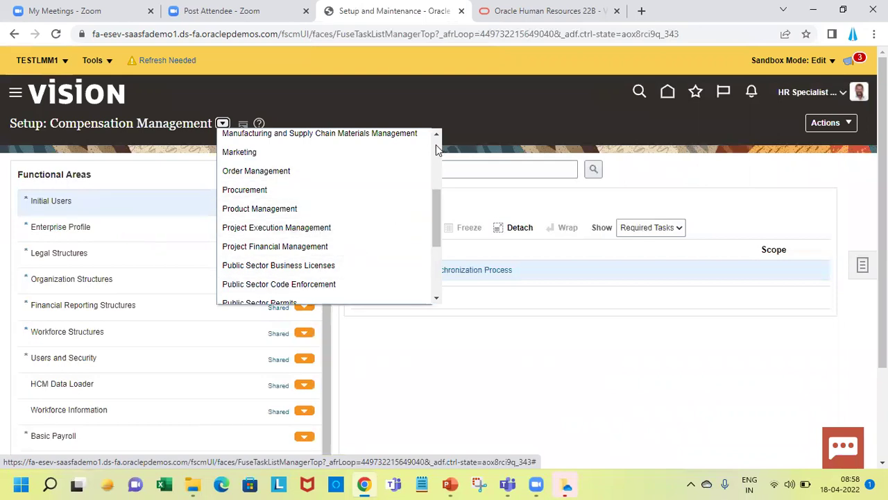
{"action": "scroll", "coordinate": [436, 145], "scroll_direction": "up", "scroll_amount": 3}
{"action": "scroll", "coordinate": [436, 143], "scroll_direction": "up", "scroll_amount": 1}
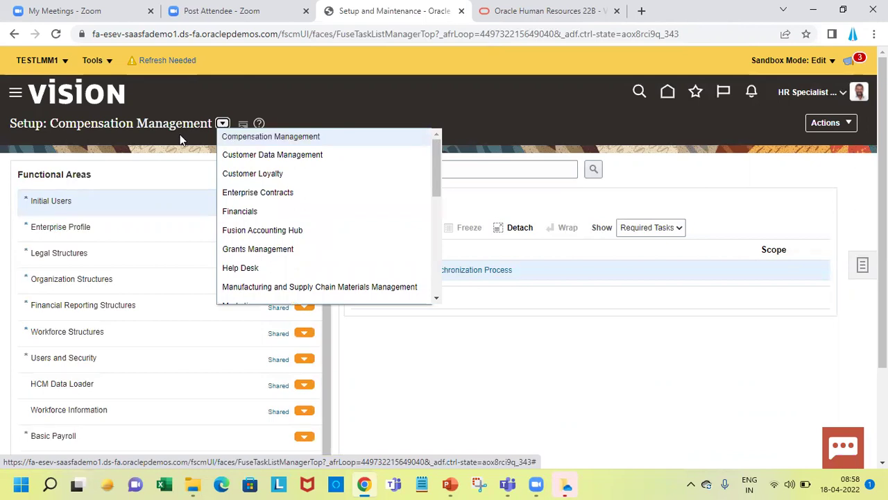
{"action": "left_click", "coordinate": [220, 125]}
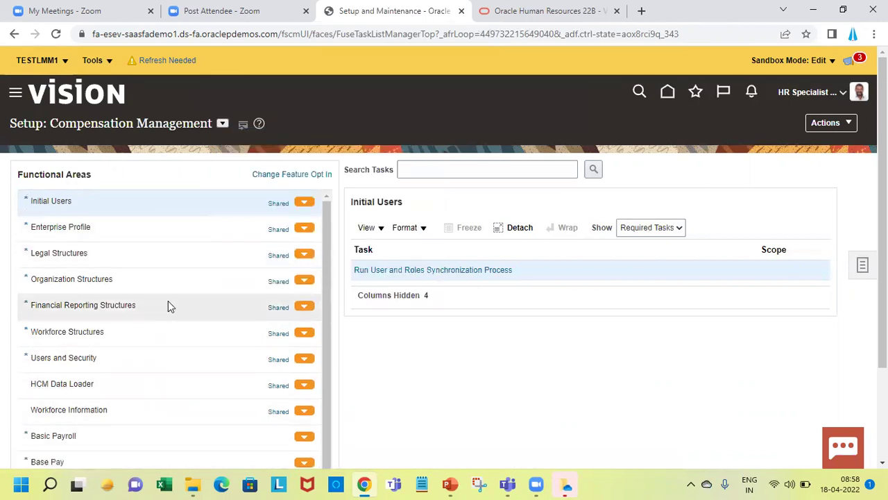
Show All Tasks for the Enterprise Profile functional area and select the Load Geographies for US row.
{"action": "left_click", "coordinate": [125, 231]}
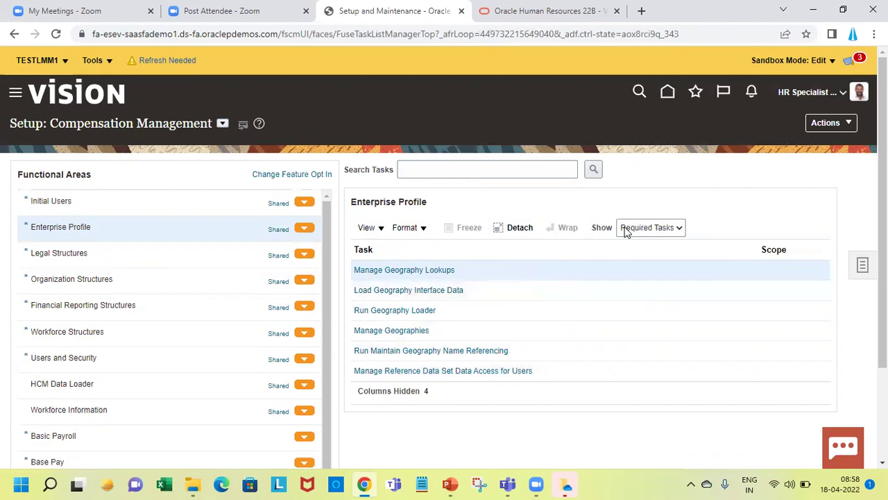
{"action": "left_click", "coordinate": [679, 232]}
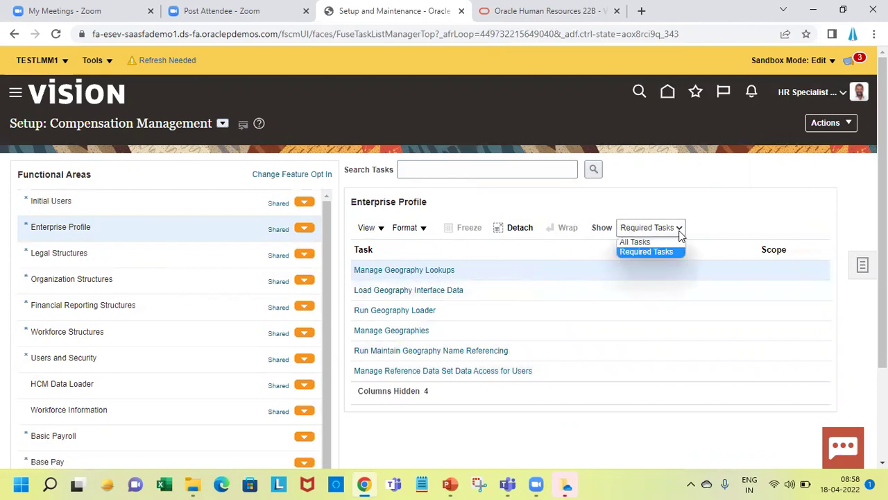
{"action": "left_click", "coordinate": [653, 243]}
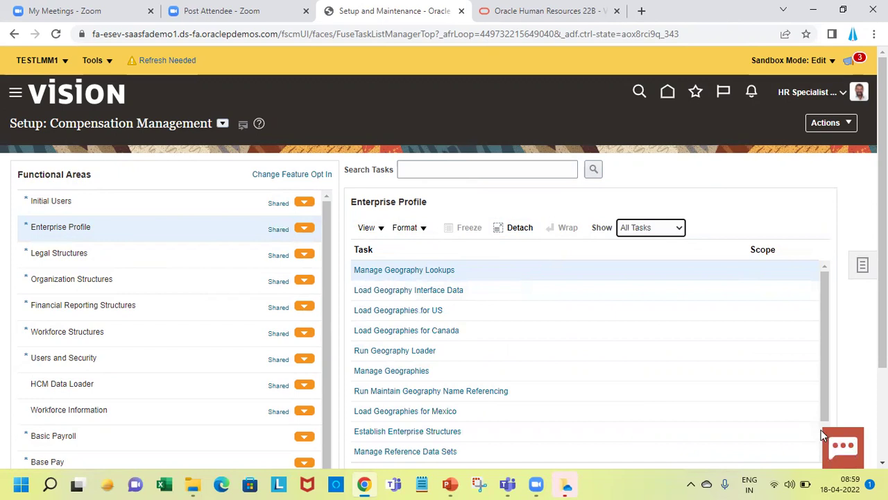
{"action": "left_click", "coordinate": [819, 313]}
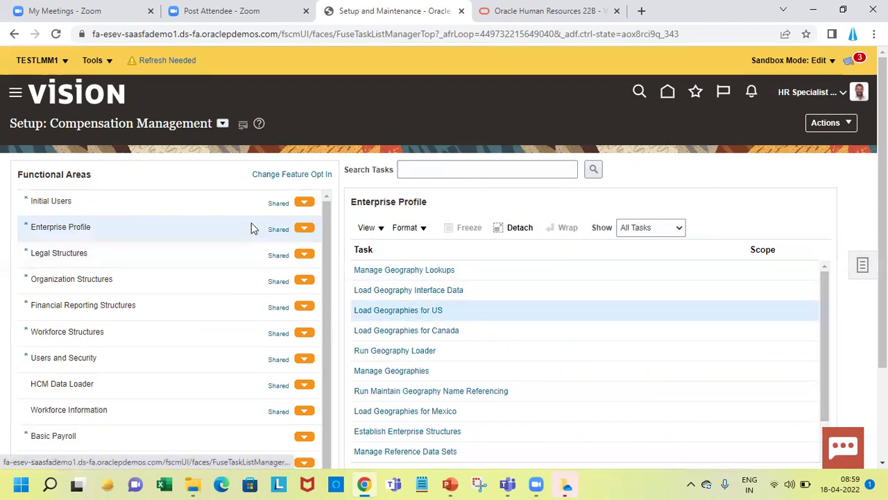
Download the Setup Task Lists and Tasks document for the Enterprise Profile functional area as HTML and open the file.
{"action": "left_click", "coordinate": [311, 228]}
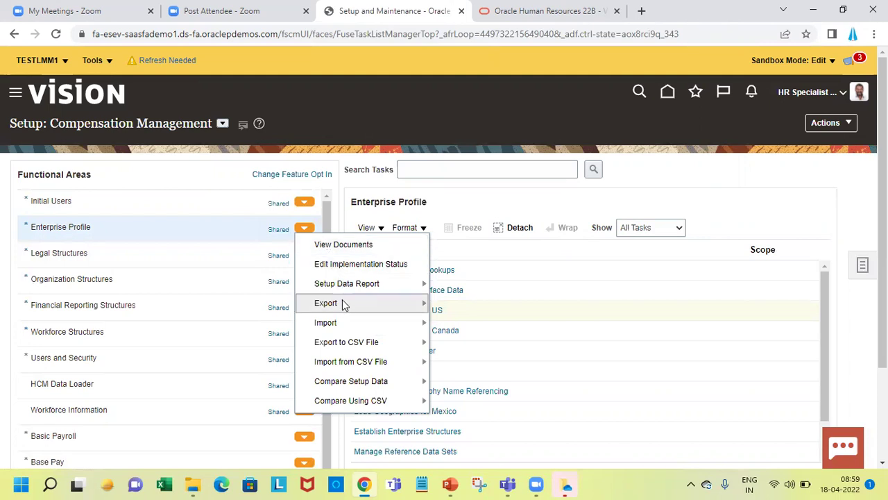
{"action": "mouse_move", "coordinate": [366, 292]}
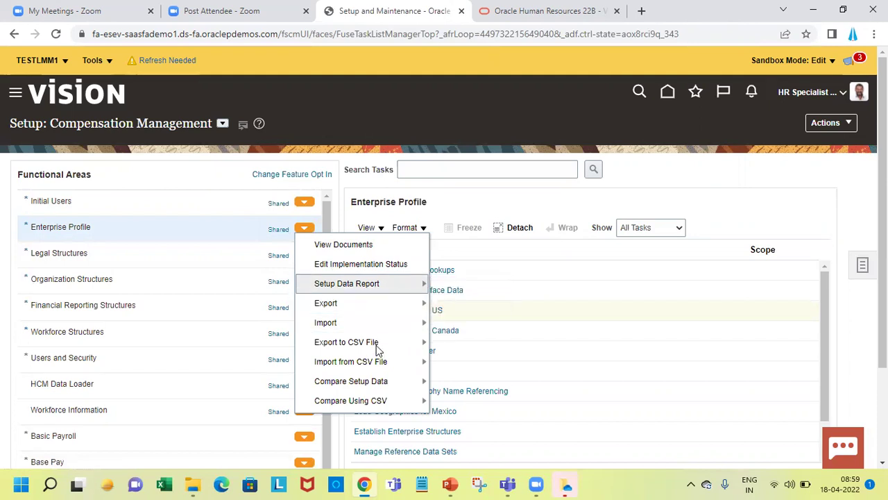
{"action": "mouse_move", "coordinate": [378, 347]}
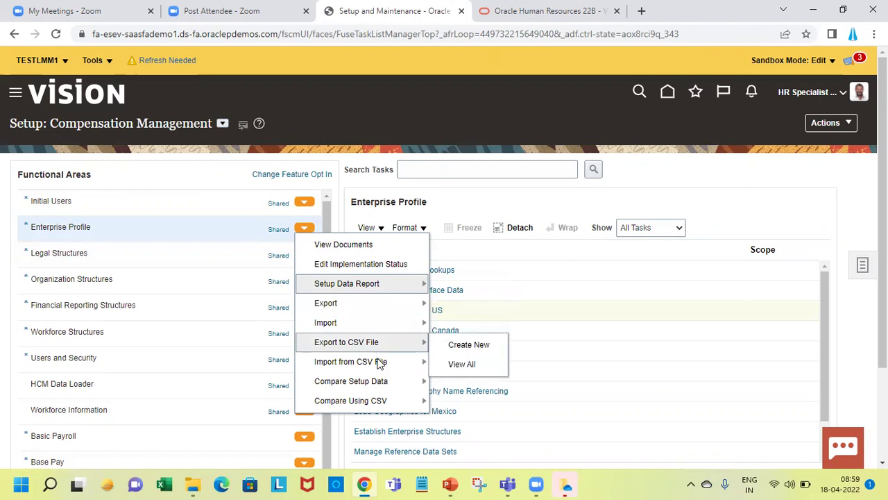
{"action": "mouse_move", "coordinate": [381, 371]}
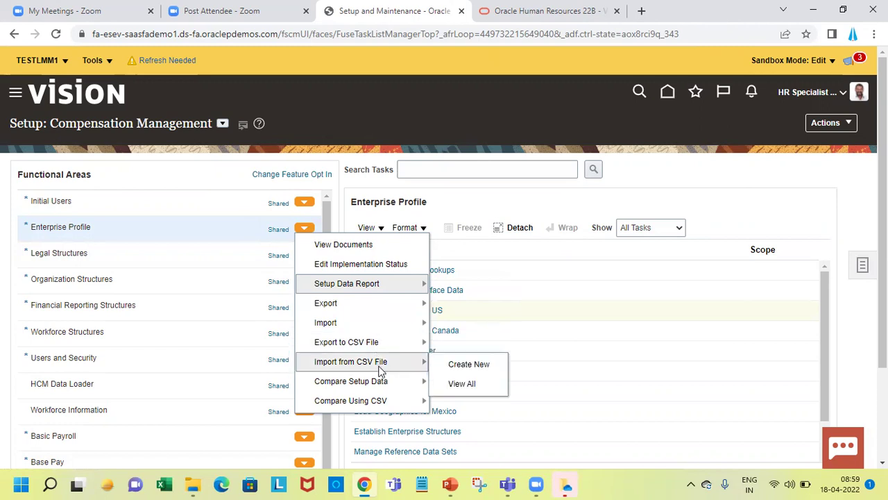
{"action": "mouse_move", "coordinate": [381, 389]}
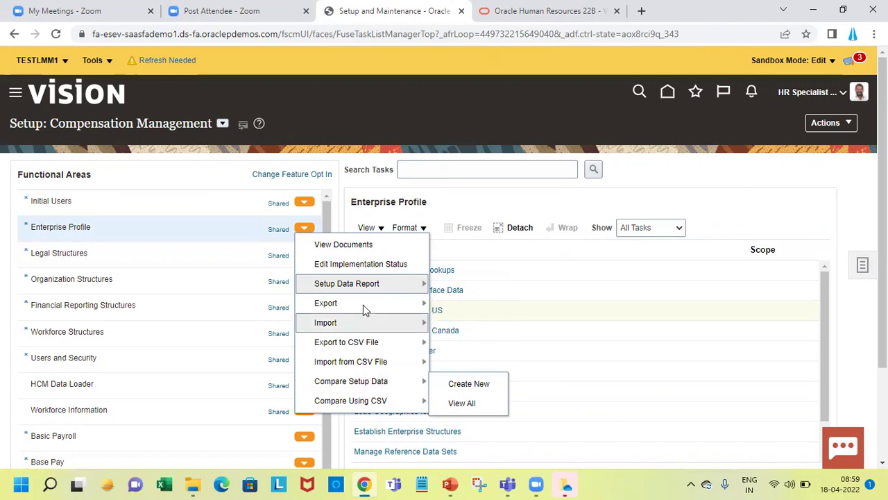
{"action": "left_click", "coordinate": [350, 250]}
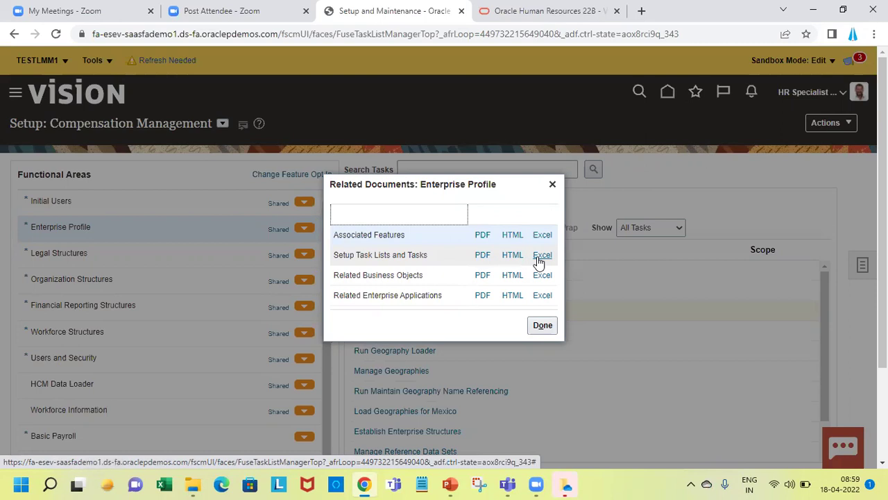
{"action": "left_click", "coordinate": [506, 258]}
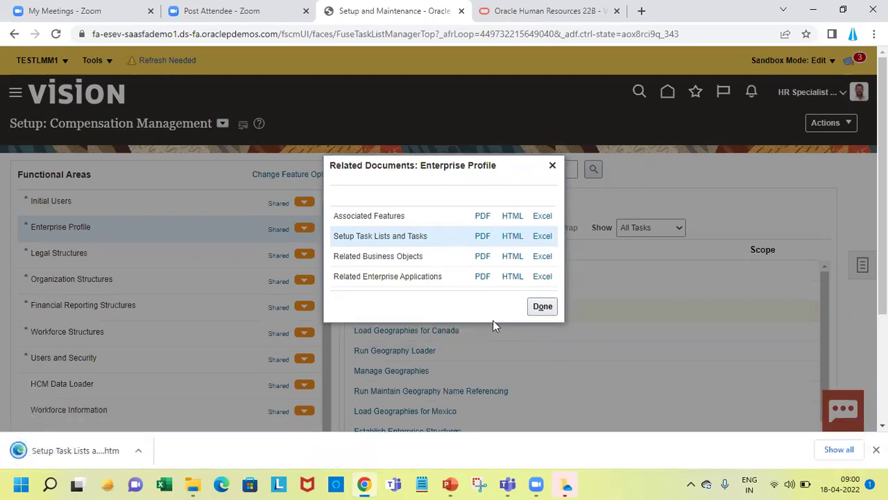
{"action": "left_click", "coordinate": [93, 451]}
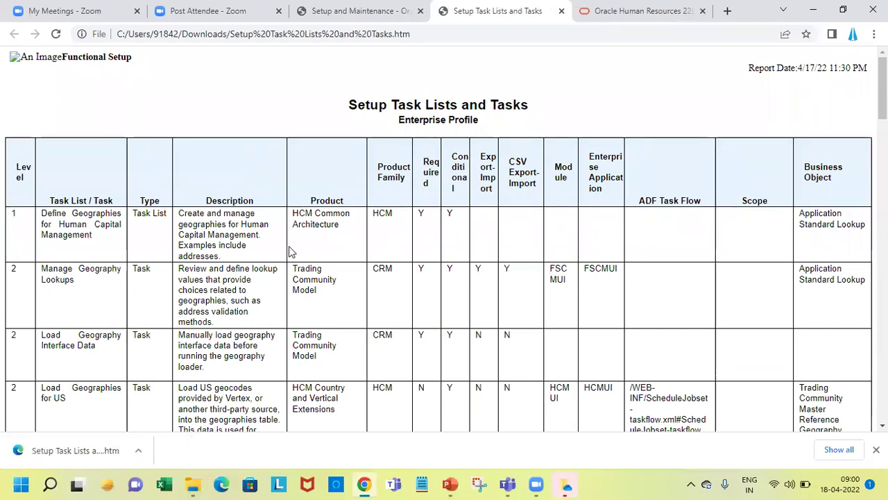
Examine the Enterprise Profile task lists and tasks in the report, including the Define Geographies entry and the Required column.
{"action": "triple_click", "coordinate": [67, 231]}
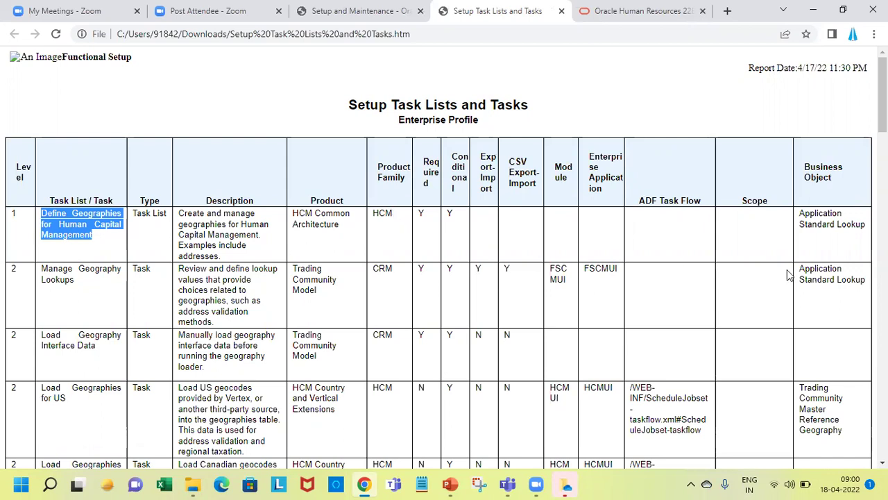
{"action": "double_click", "coordinate": [425, 165]}
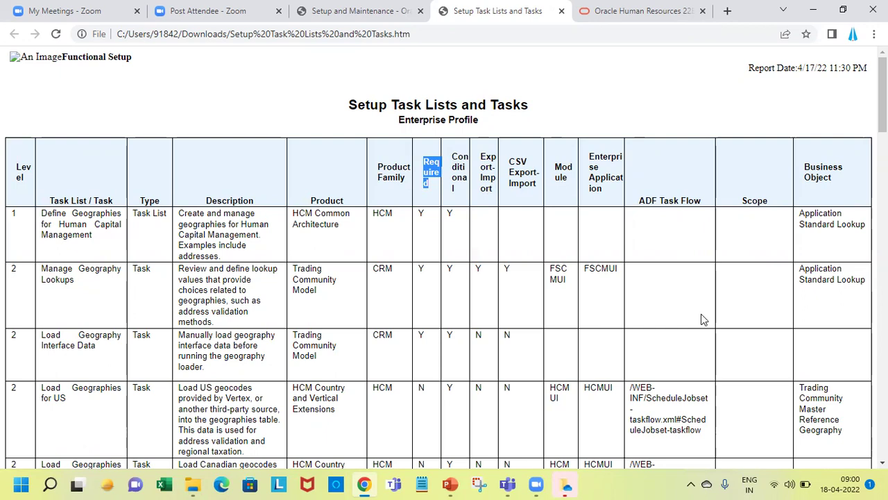
{"action": "scroll", "coordinate": [701, 319], "scroll_direction": "down", "scroll_amount": 2}
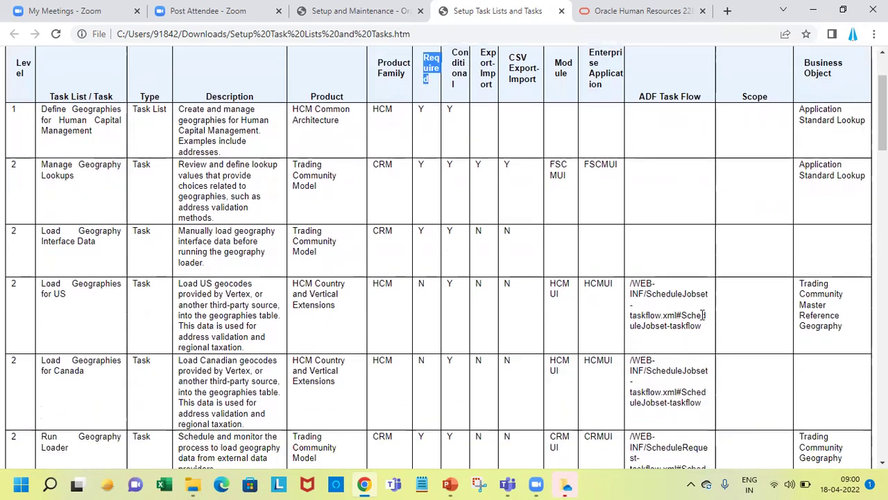
{"action": "scroll", "coordinate": [703, 314], "scroll_direction": "down", "scroll_amount": 3}
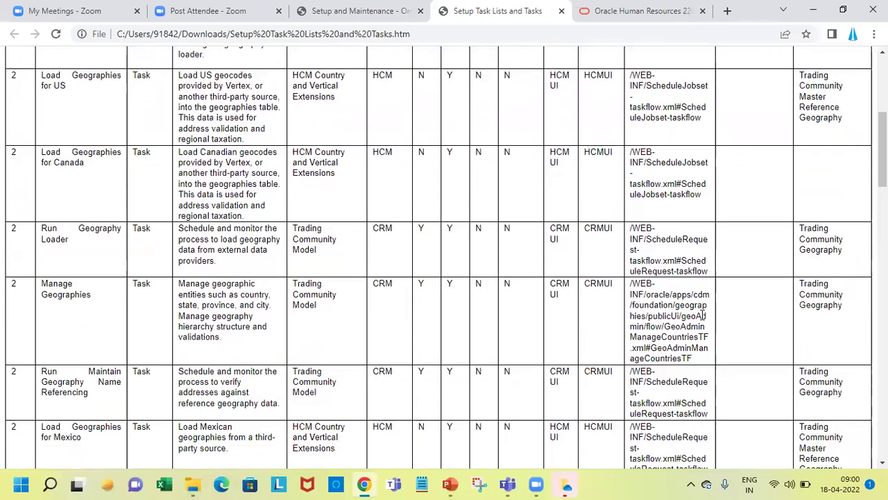
{"action": "scroll", "coordinate": [703, 319], "scroll_direction": "down", "scroll_amount": 3}
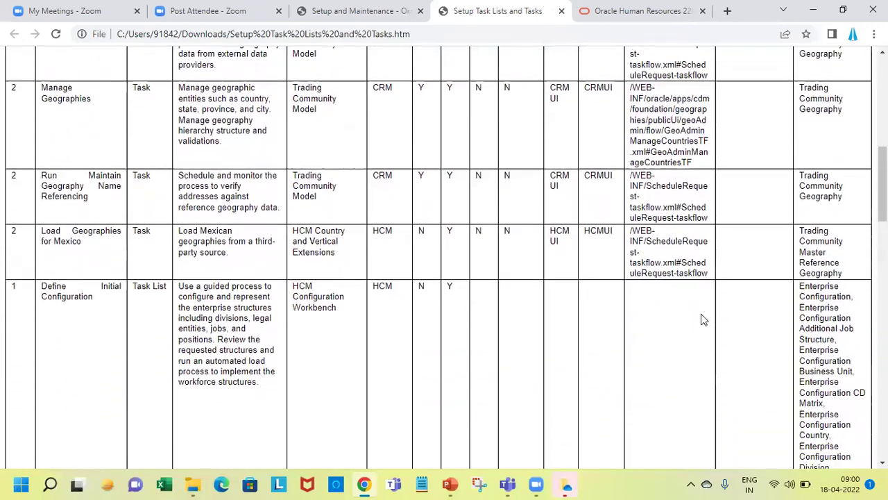
Read through the rest of the Enterprise Profile task report, and close the report and the Related Documents dialog.
{"action": "scroll", "coordinate": [702, 319], "scroll_direction": "down", "scroll_amount": 2}
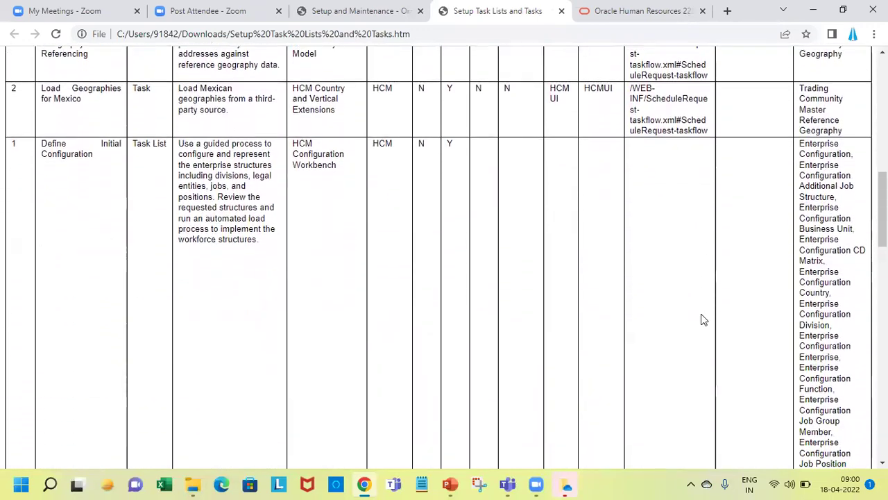
{"action": "scroll", "coordinate": [703, 319], "scroll_direction": "down", "scroll_amount": 3}
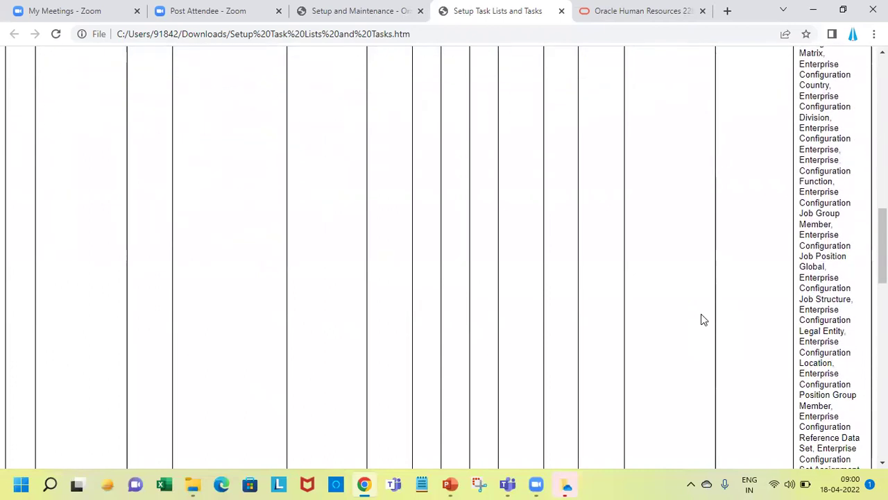
{"action": "scroll", "coordinate": [702, 319], "scroll_direction": "down", "scroll_amount": 10}
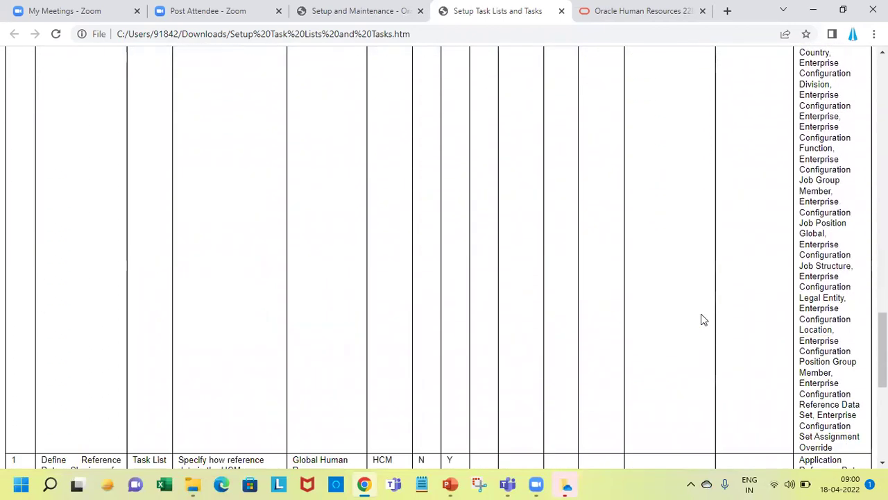
{"action": "scroll", "coordinate": [702, 319], "scroll_direction": "down", "scroll_amount": 3}
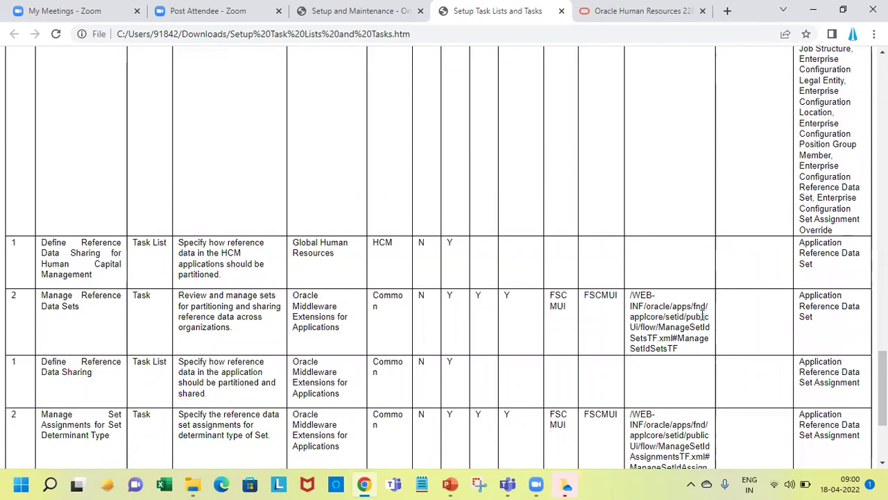
{"action": "scroll", "coordinate": [702, 316], "scroll_direction": "down", "scroll_amount": 3}
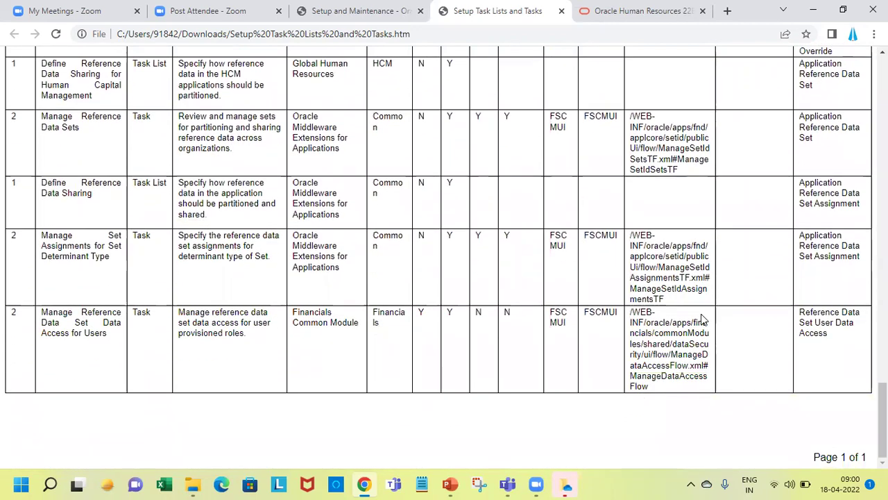
{"action": "scroll", "coordinate": [703, 319], "scroll_direction": "up", "scroll_amount": 7}
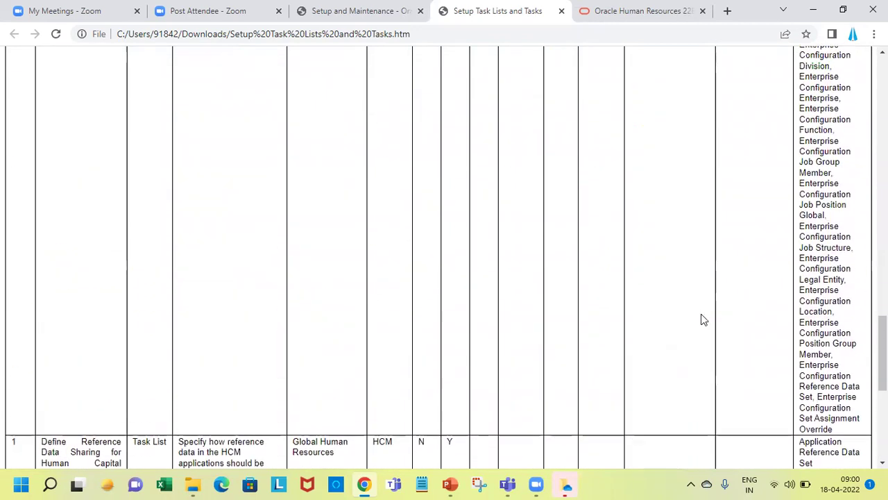
{"action": "scroll", "coordinate": [702, 315], "scroll_direction": "up", "scroll_amount": 15}
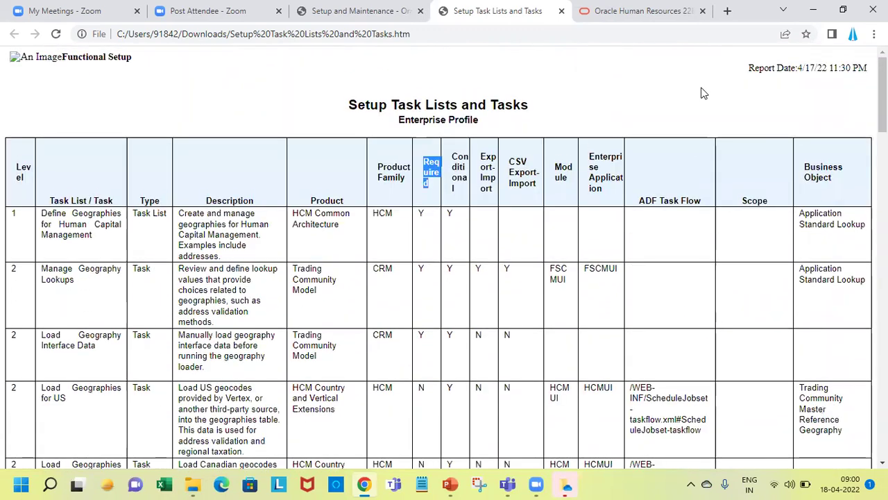
{"action": "left_click", "coordinate": [562, 10]}
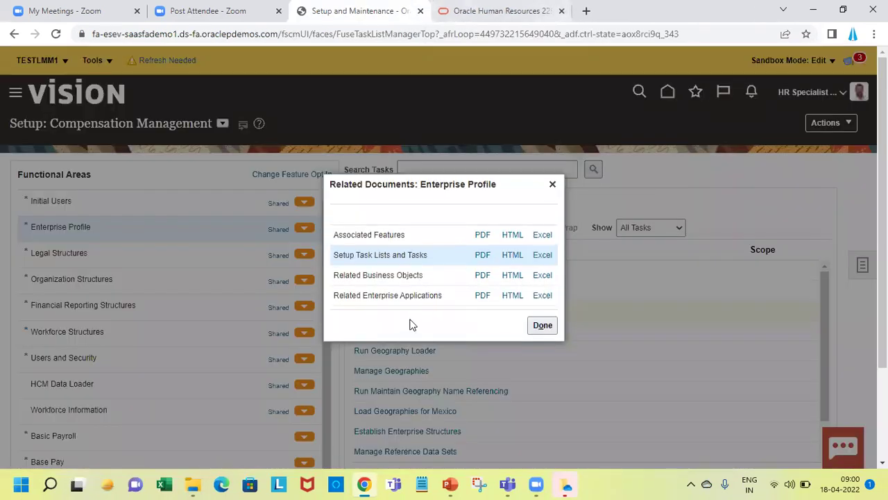
{"action": "left_click", "coordinate": [543, 334]}
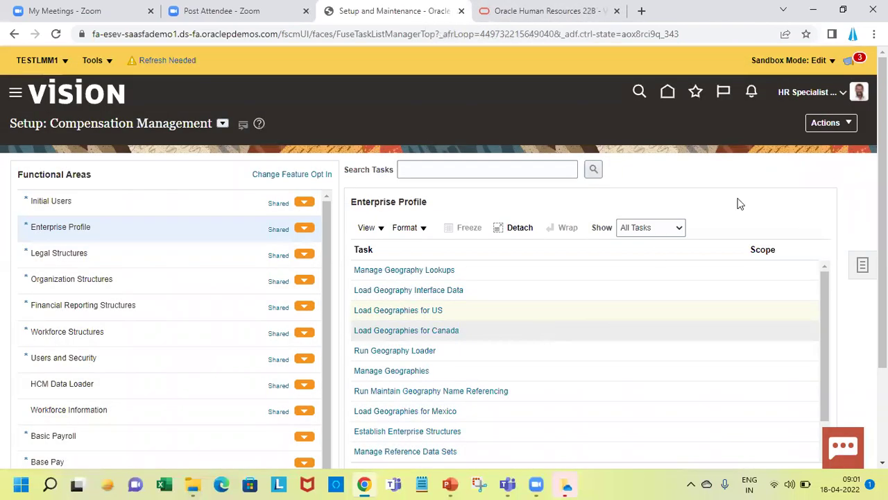
Select the Initial Users functional area and go to the Offerings page.
{"action": "left_click", "coordinate": [838, 122]}
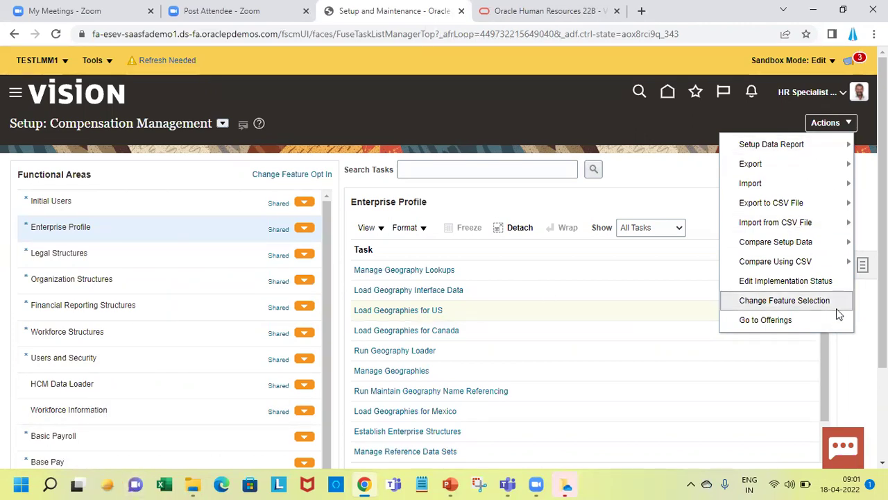
{"action": "left_click", "coordinate": [304, 203]}
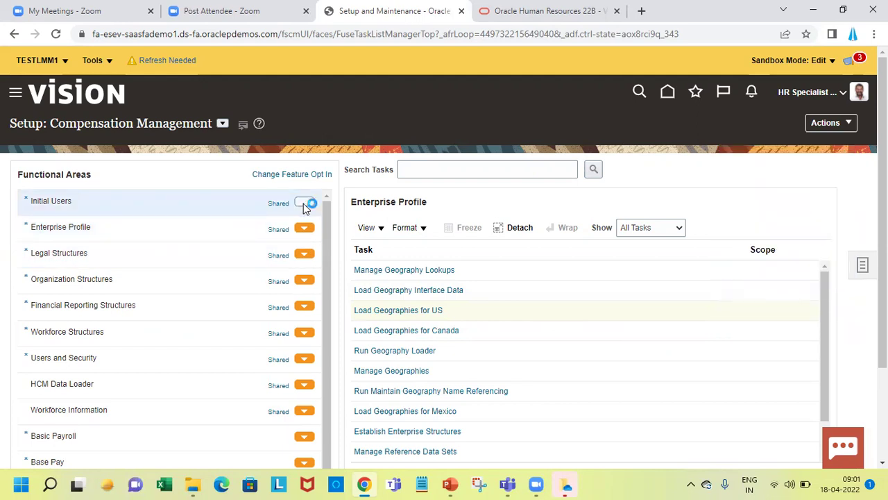
{"action": "left_click", "coordinate": [842, 123]}
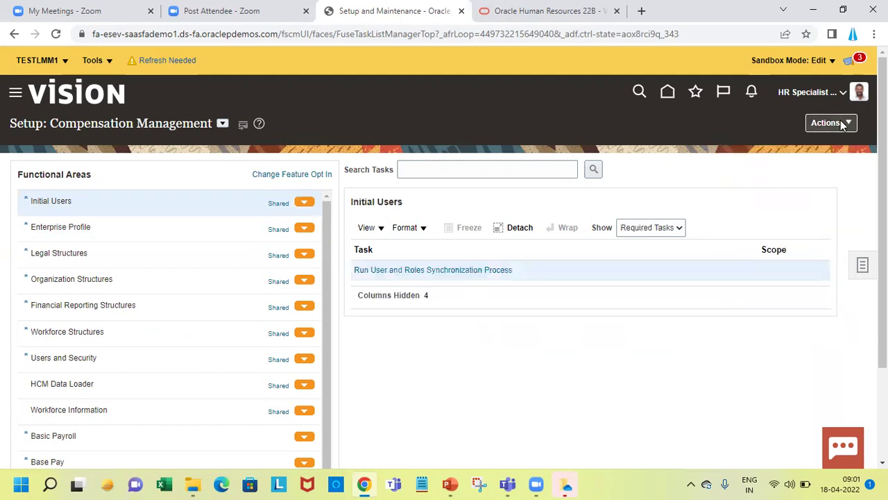
{"action": "left_click", "coordinate": [842, 123]}
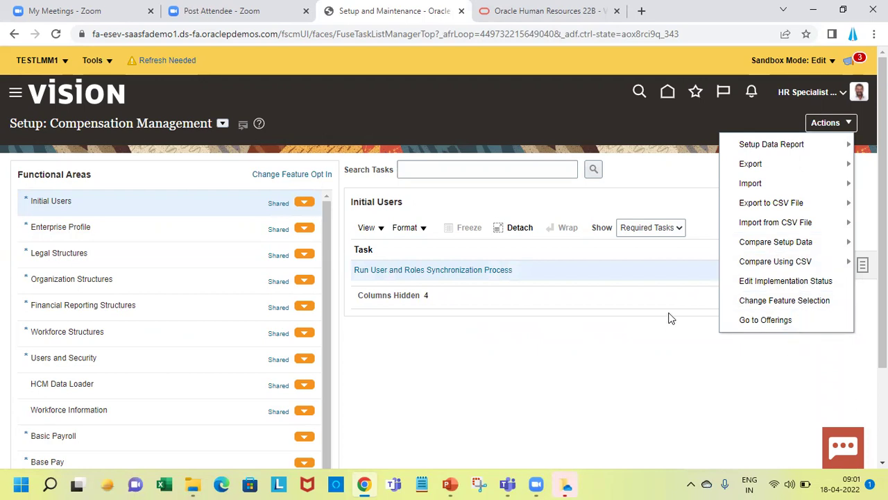
{"action": "left_click", "coordinate": [766, 320]}
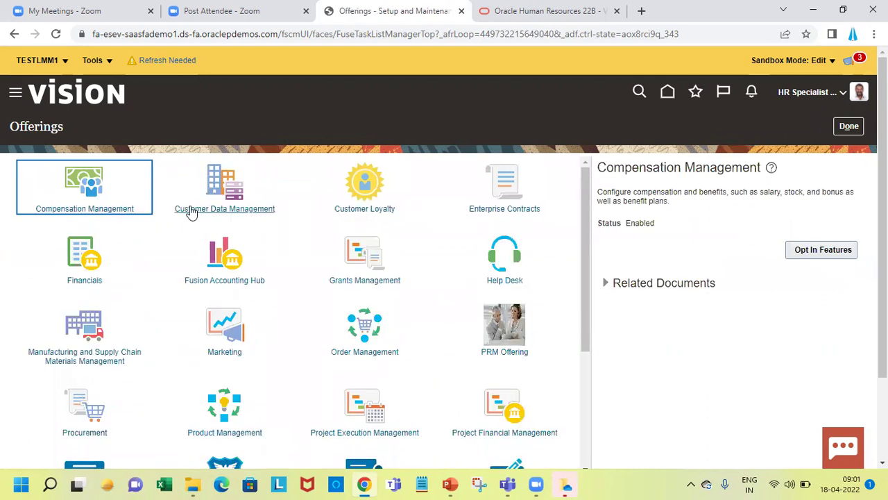
View the Customer Data Management offering, reselect Compensation Management and open its opt-in features.
{"action": "left_click", "coordinate": [220, 193]}
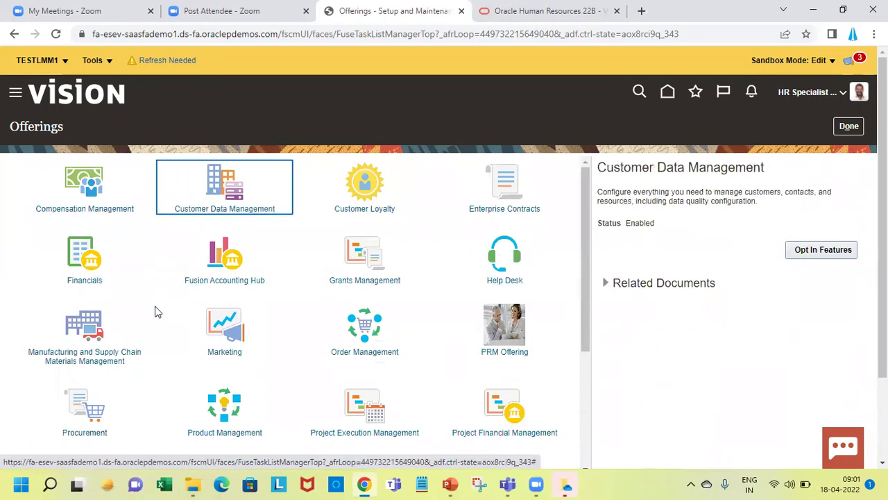
{"action": "left_click", "coordinate": [90, 175]}
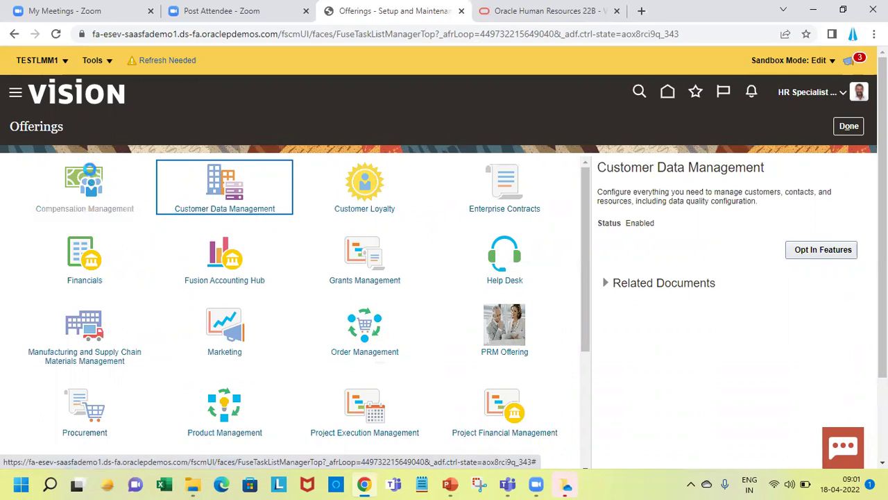
{"action": "left_click", "coordinate": [819, 255]}
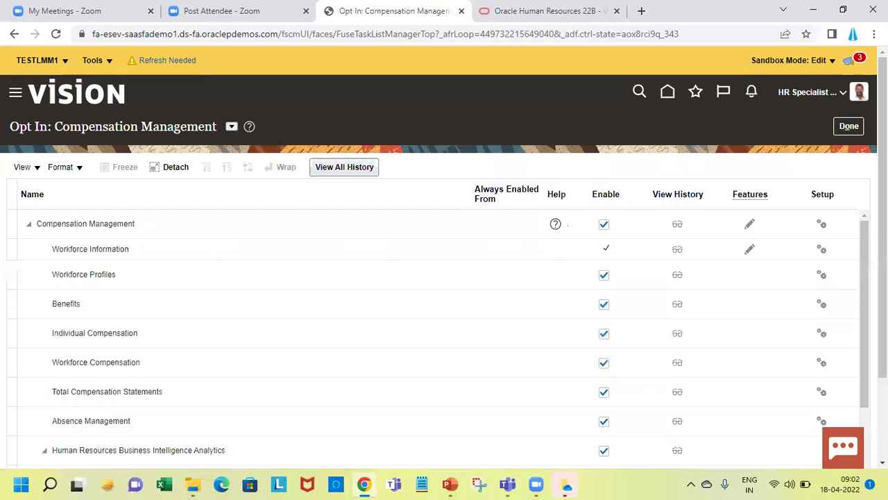
Review the enabled functional areas of the Compensation Management offering down to Application Extensions and return to its setup page.
{"action": "scroll", "coordinate": [444, 277], "scroll_direction": "down", "scroll_amount": 3}
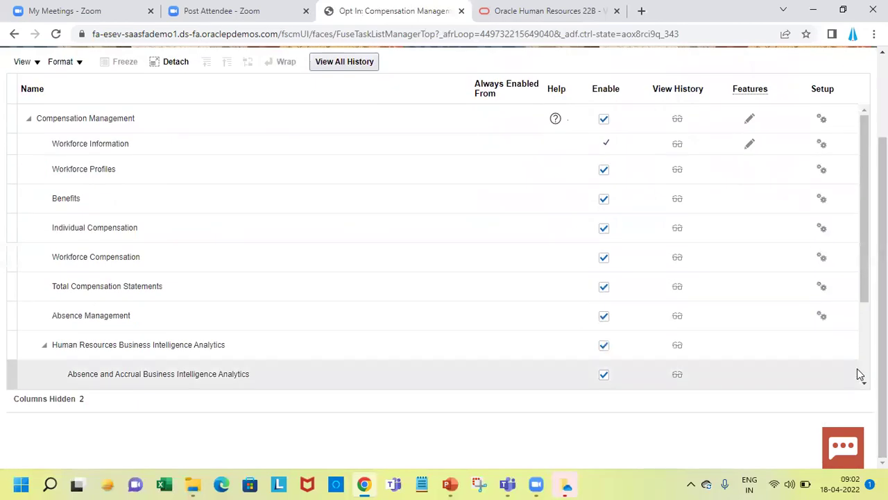
{"action": "scroll", "coordinate": [864, 378], "scroll_direction": "down", "scroll_amount": 3}
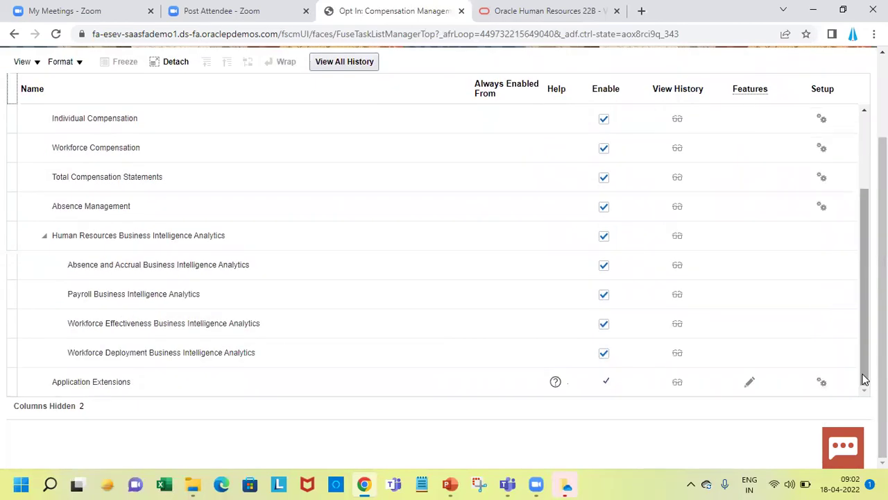
{"action": "left_click", "coordinate": [865, 127]}
{"action": "scroll", "coordinate": [445, 254], "scroll_direction": "up", "scroll_amount": 3}
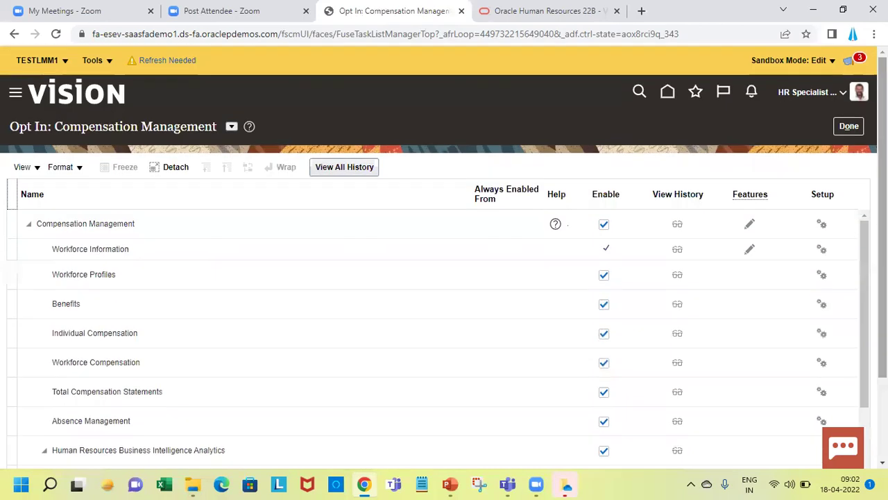
{"action": "left_click", "coordinate": [842, 127]}
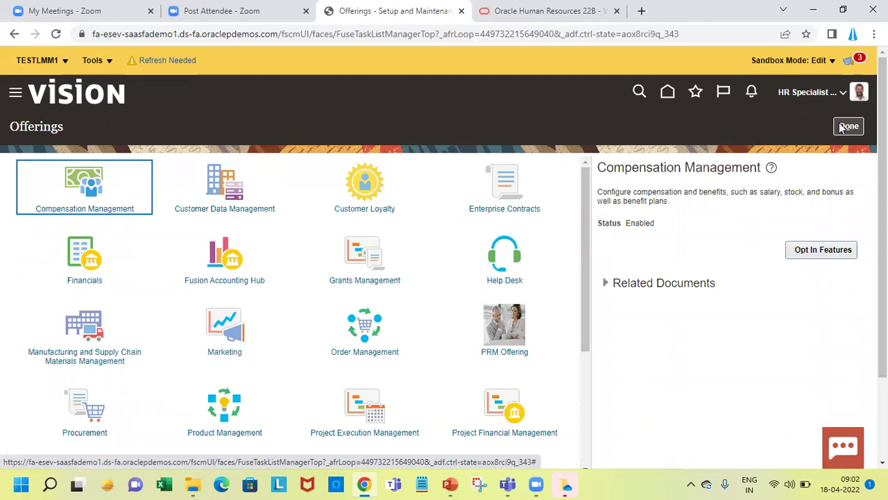
{"action": "left_click", "coordinate": [841, 127]}
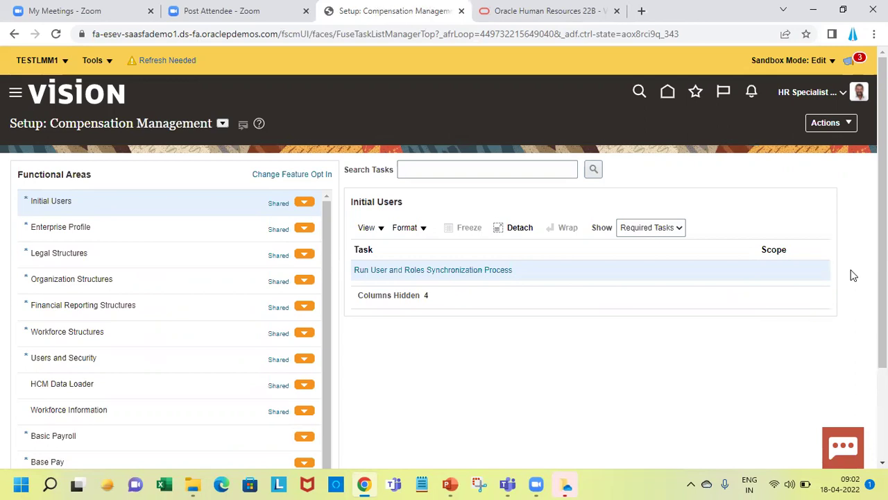
Try to search the Compensation Management setup tasks for "enterprise".
{"action": "left_click", "coordinate": [557, 170]}
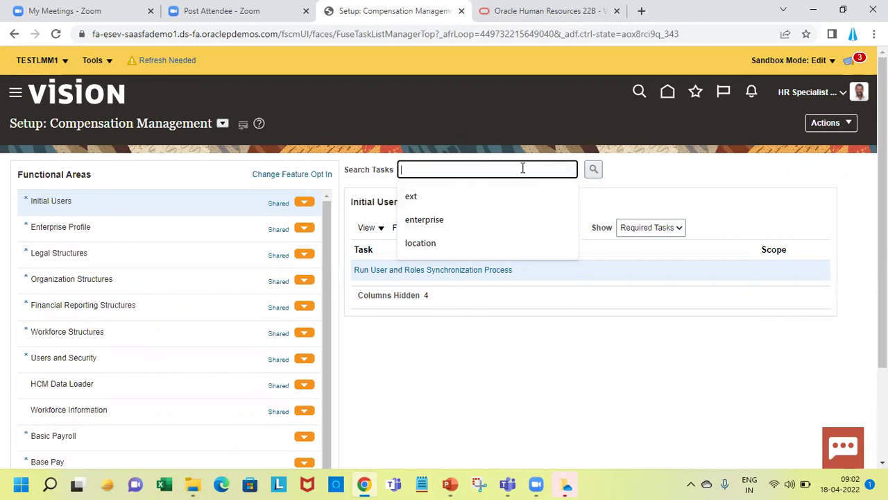
{"action": "type", "text": "en"}
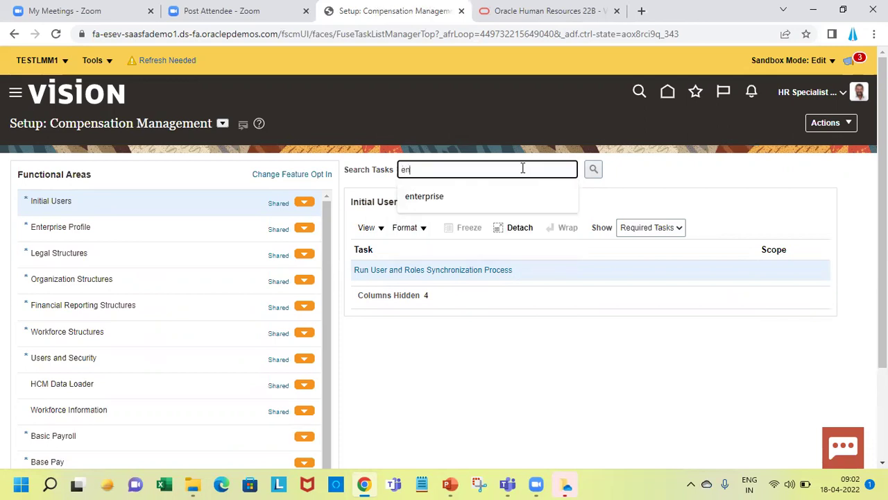
{"action": "type", "text": "terprise"}
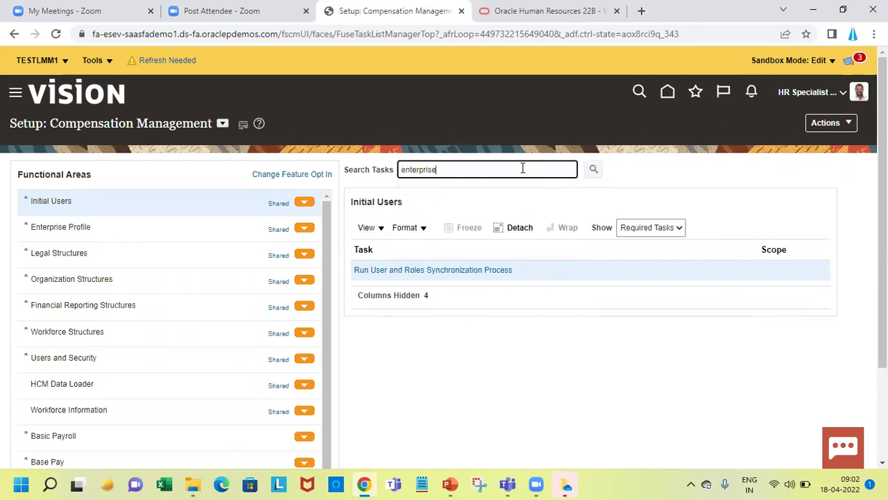
{"action": "key", "text": "Return"}
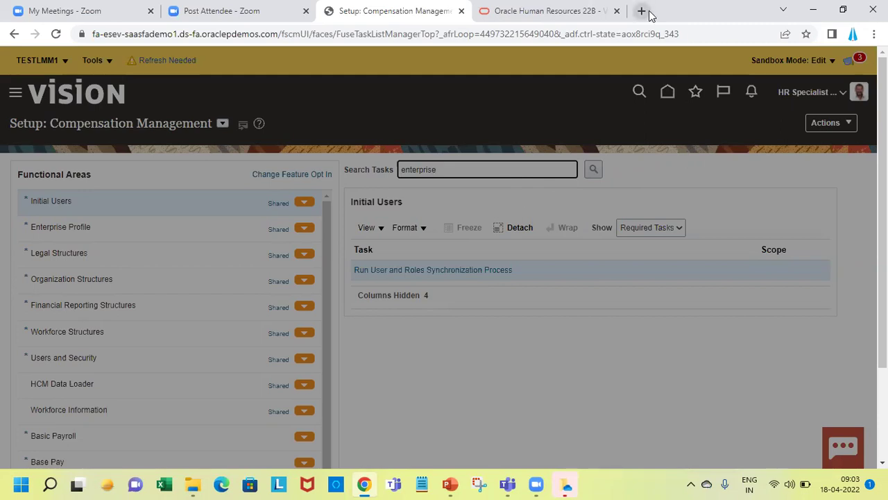
Duplicate the setup page's browser tab and open Setup and Maintenance in the duplicate.
{"action": "right_click", "coordinate": [440, 22]}
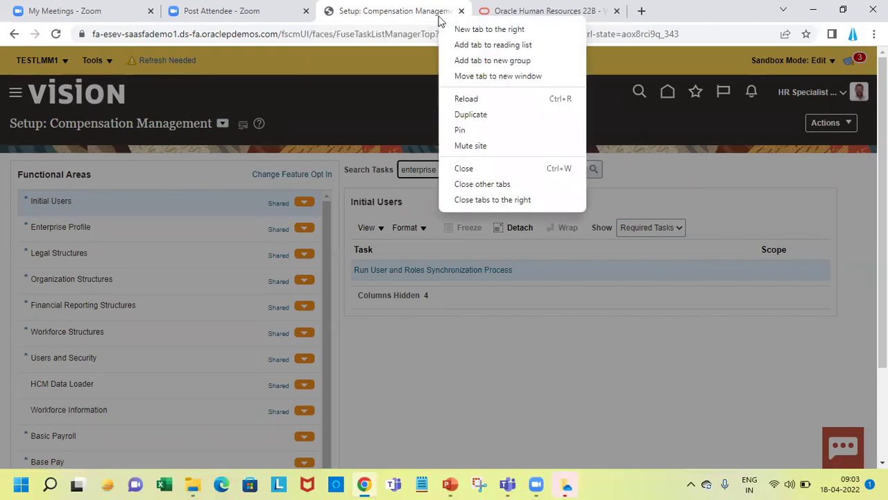
{"action": "left_click", "coordinate": [472, 114]}
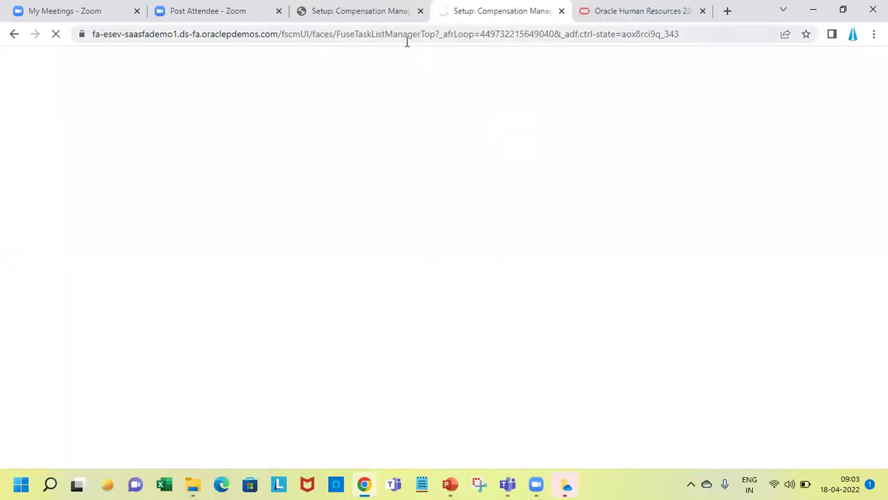
{"action": "left_click", "coordinate": [397, 21]}
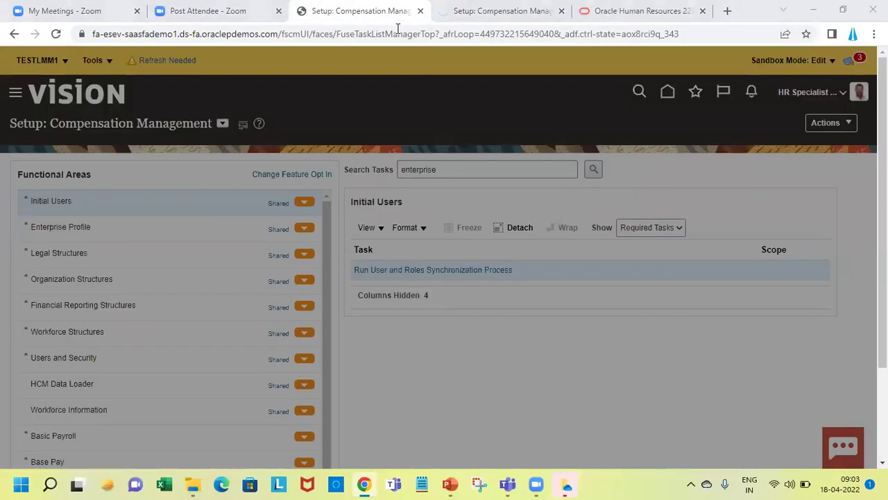
{"action": "key", "text": "ctrl+Tab"}
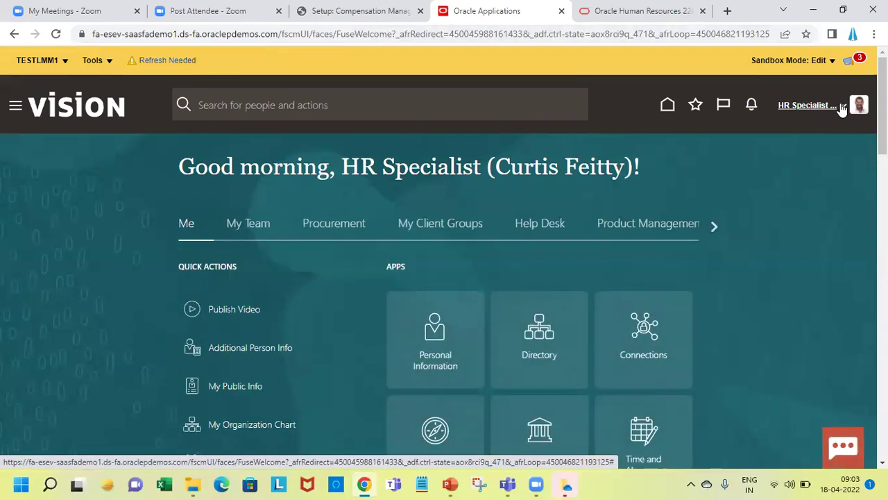
{"action": "left_click", "coordinate": [842, 108]}
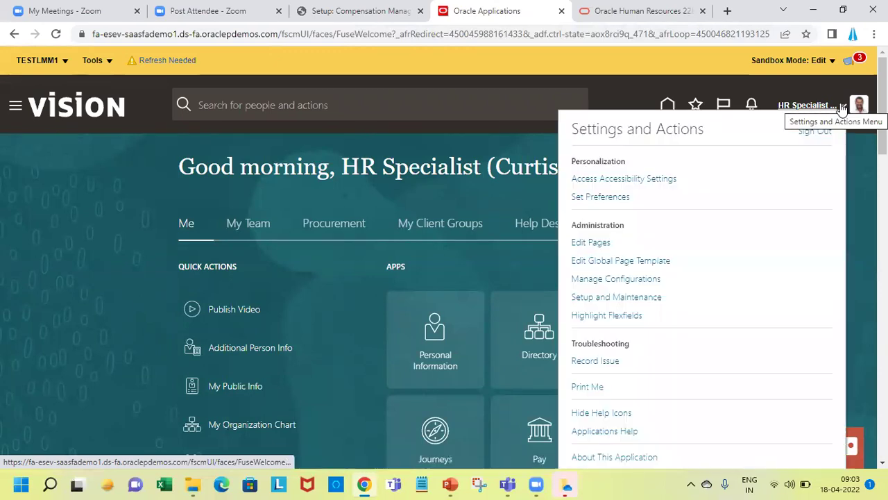
{"action": "left_click", "coordinate": [640, 298]}
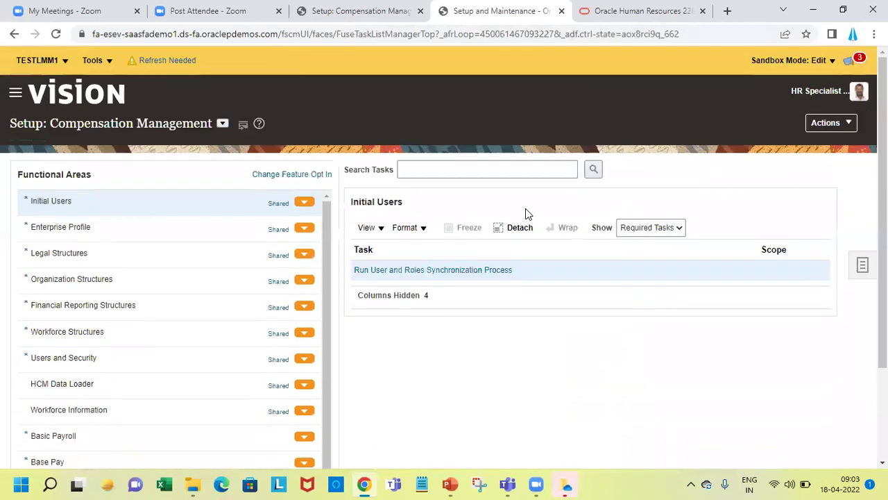
Search the setup tasks for "enterprise" in the duplicated tab.
{"action": "left_click", "coordinate": [487, 168]}
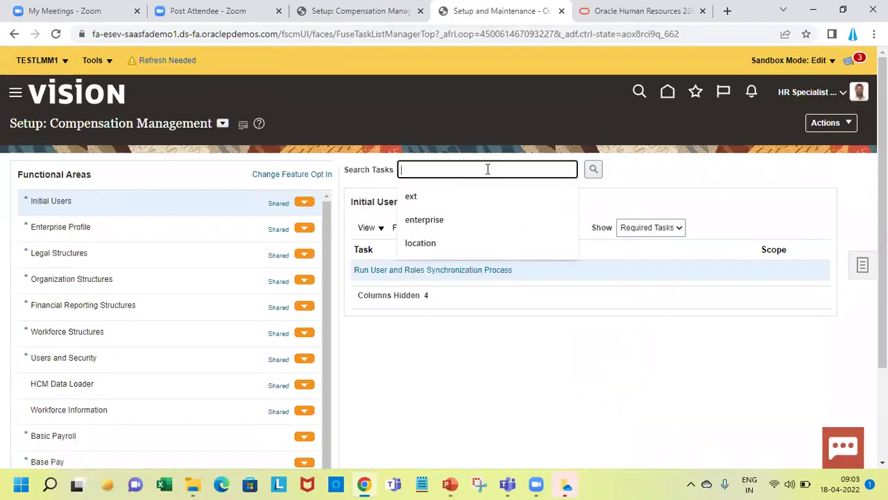
{"action": "left_click", "coordinate": [447, 219]}
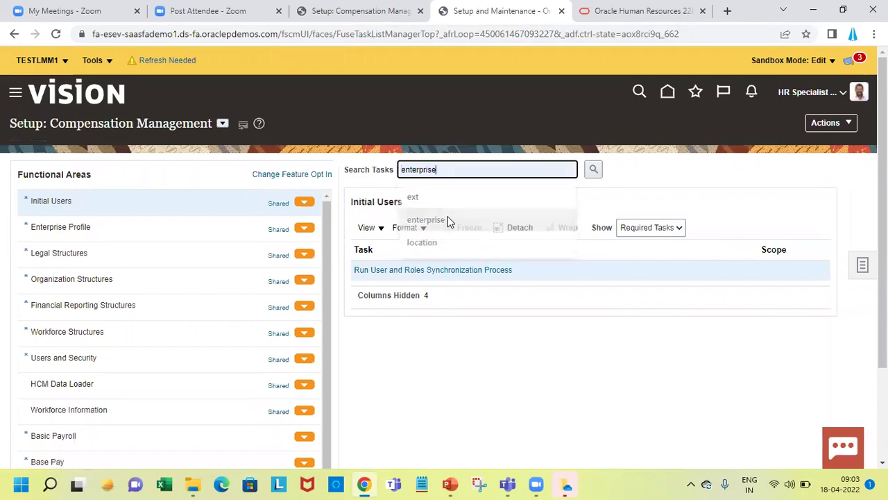
{"action": "left_click", "coordinate": [595, 169]}
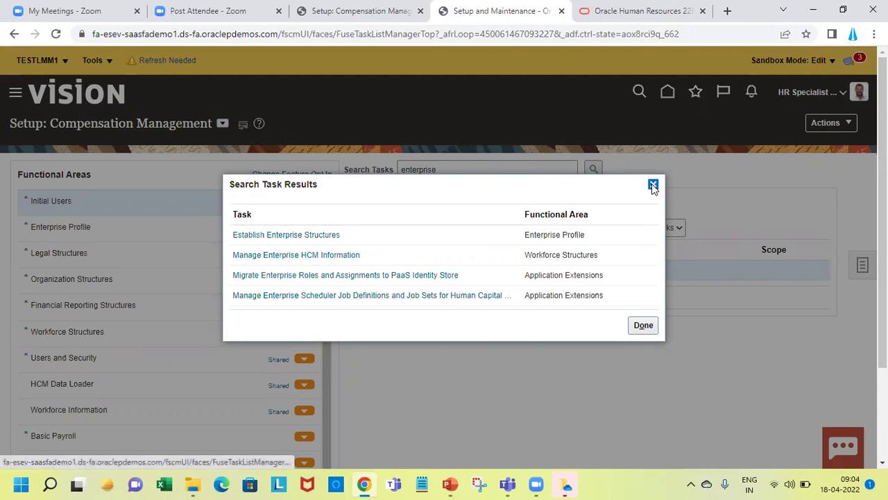
Close the task search results and open the general Search page of Setup and Maintenance.
{"action": "left_click", "coordinate": [653, 184]}
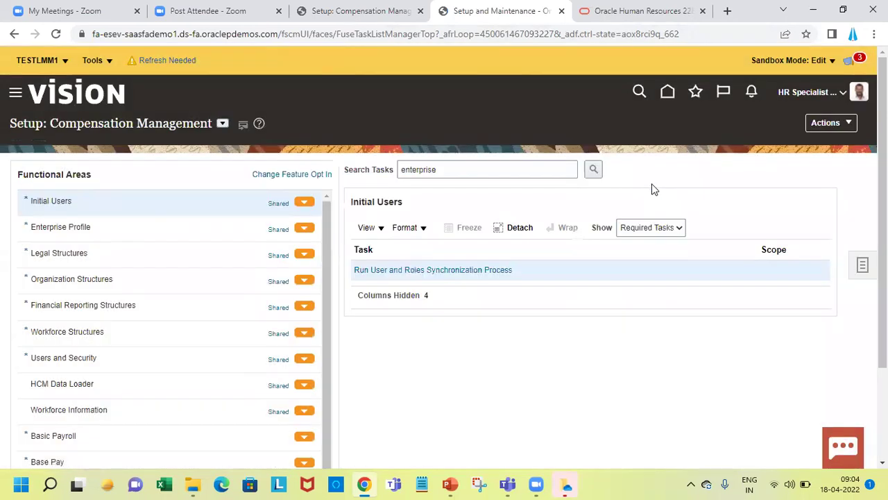
{"action": "left_click", "coordinate": [864, 266]}
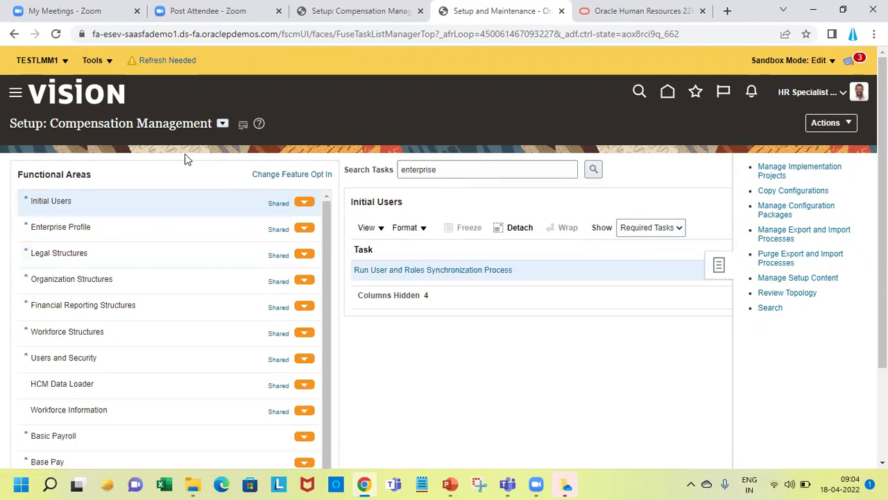
{"action": "left_click", "coordinate": [771, 307]}
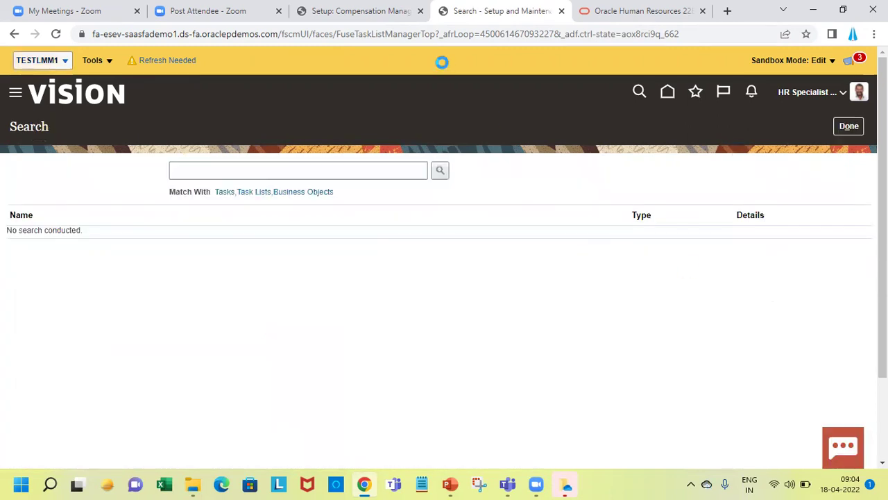
Search the setup tasks, task lists and business objects for "enterprise".
{"action": "left_click", "coordinate": [347, 173]}
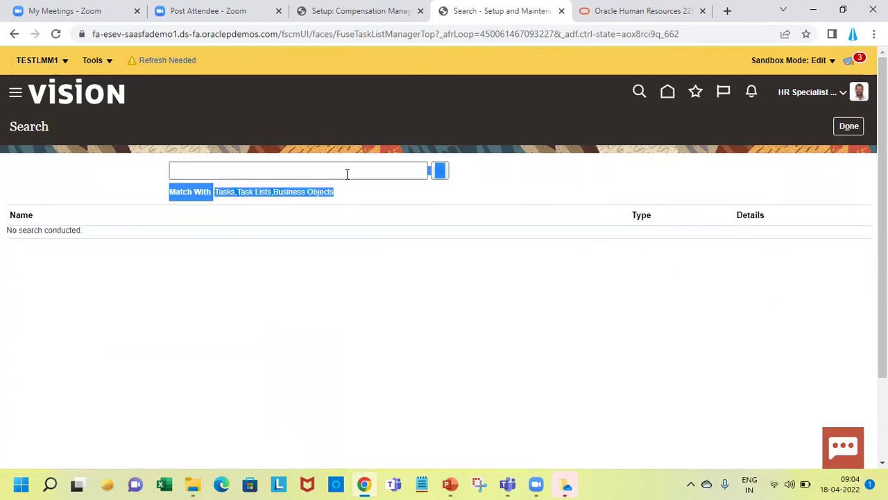
{"action": "type", "text": "ent"}
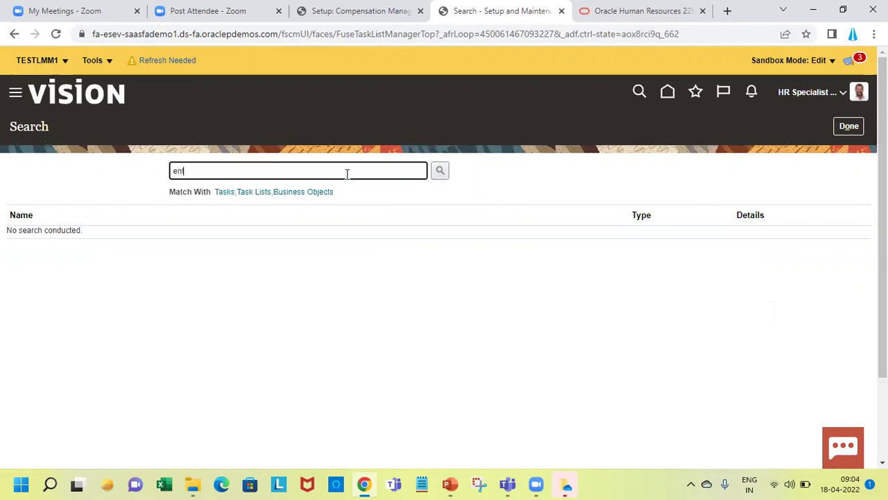
{"action": "type", "text": "erprise"}
{"action": "key", "text": "Return"}
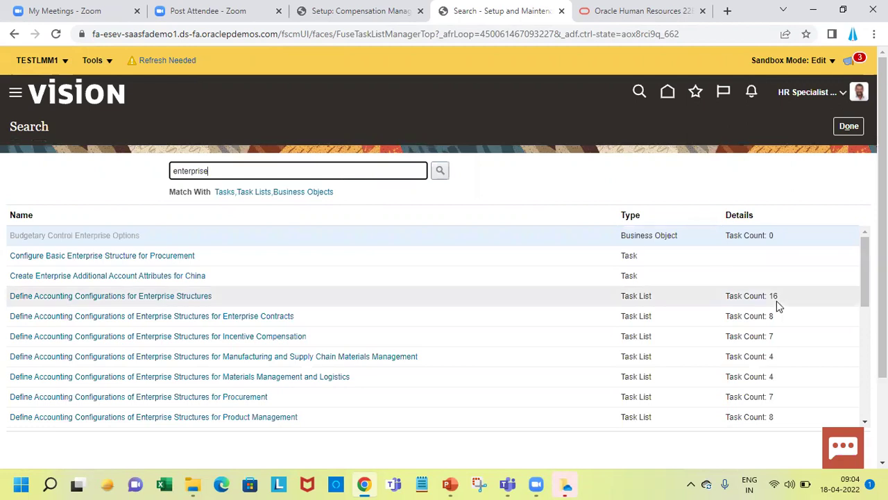
Look through the matching enterprise tasks and task lists and return to the Compensation Management setup page.
{"action": "scroll", "coordinate": [444, 326], "scroll_direction": "down", "scroll_amount": 3}
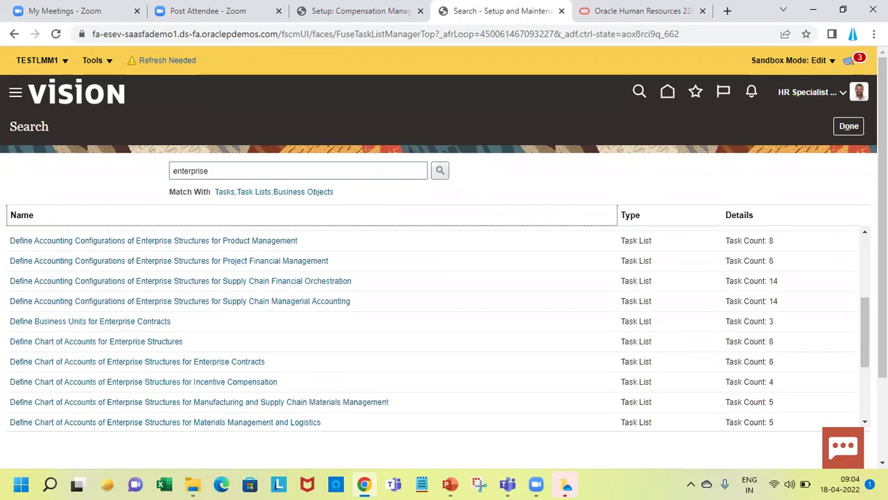
{"action": "scroll", "coordinate": [444, 326], "scroll_direction": "down", "scroll_amount": 6}
{"action": "scroll", "coordinate": [837, 254], "scroll_direction": "down", "scroll_amount": 3}
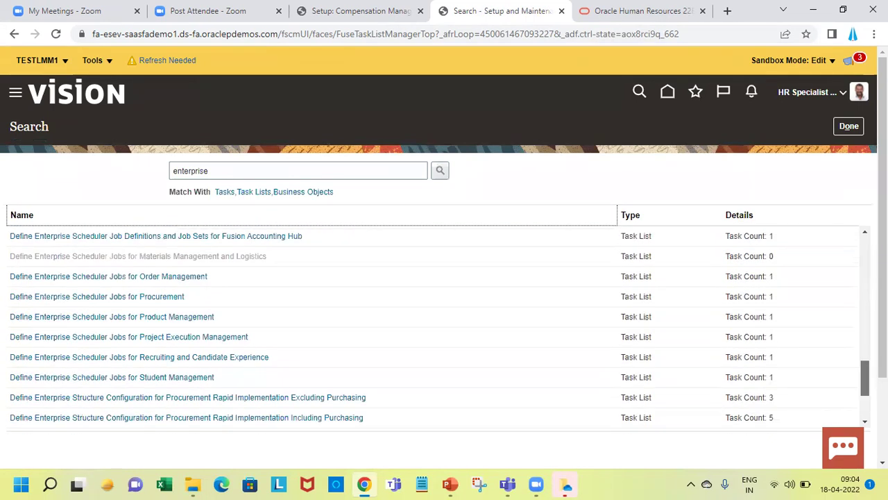
{"action": "left_click", "coordinate": [851, 125]}
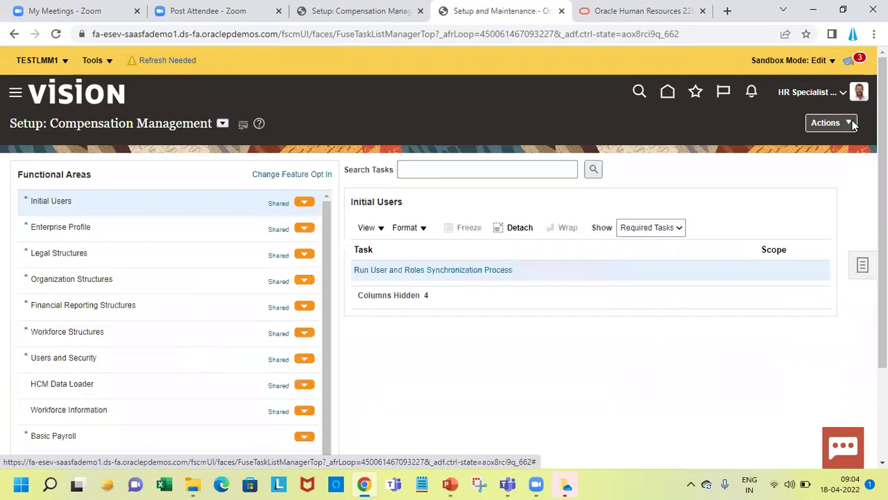
{"action": "left_click", "coordinate": [860, 263]}
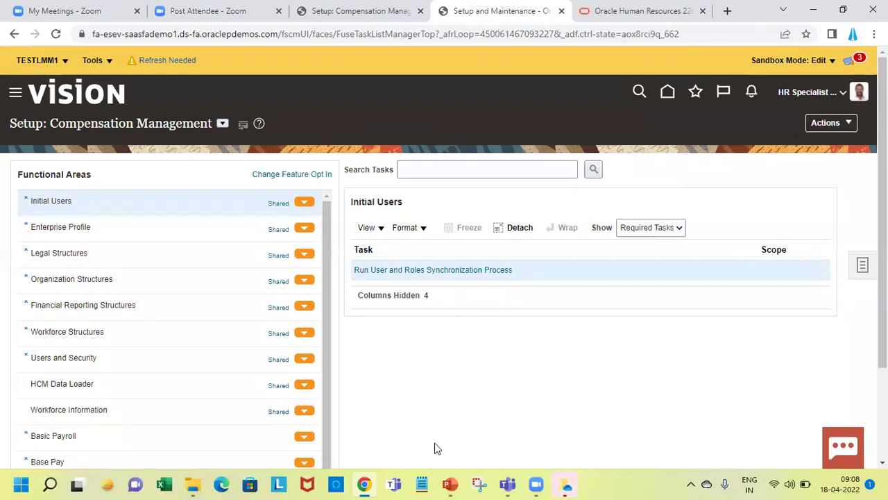
Switch to the About Oracle Fusion presentation in PowerPoint and bring up its Index slide.
{"action": "mouse_move", "coordinate": [448, 483]}
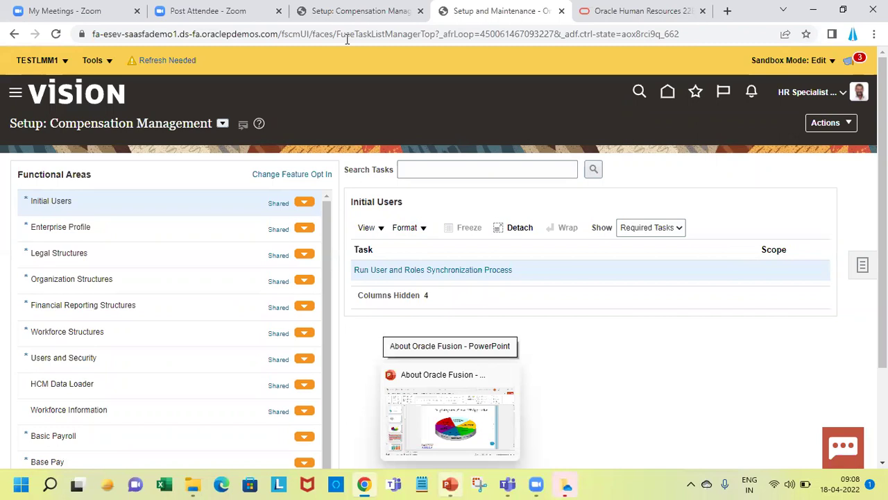
{"action": "left_click", "coordinate": [450, 483]}
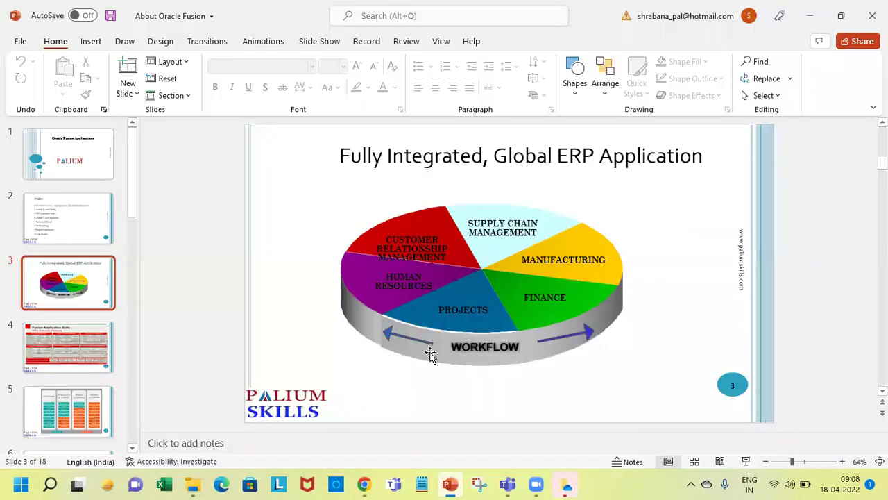
{"action": "left_click", "coordinate": [68, 218]}
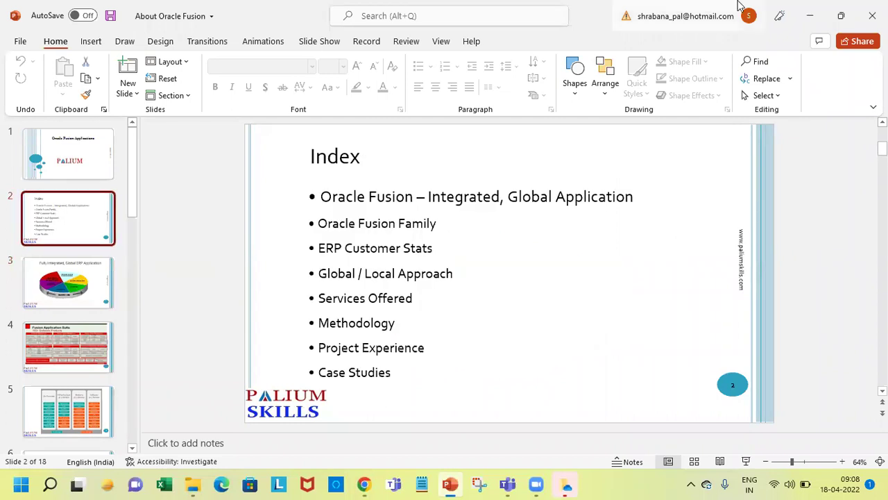
{"action": "left_click", "coordinate": [814, 16]}
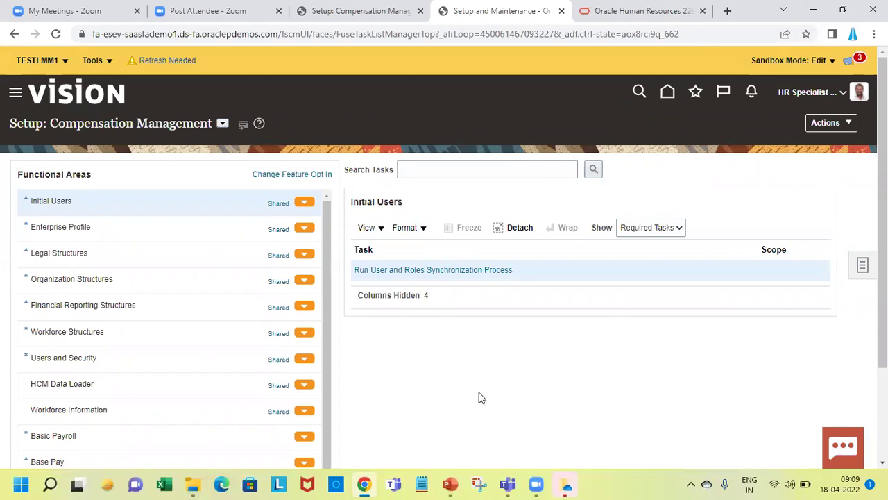
{"action": "mouse_move", "coordinate": [458, 484]}
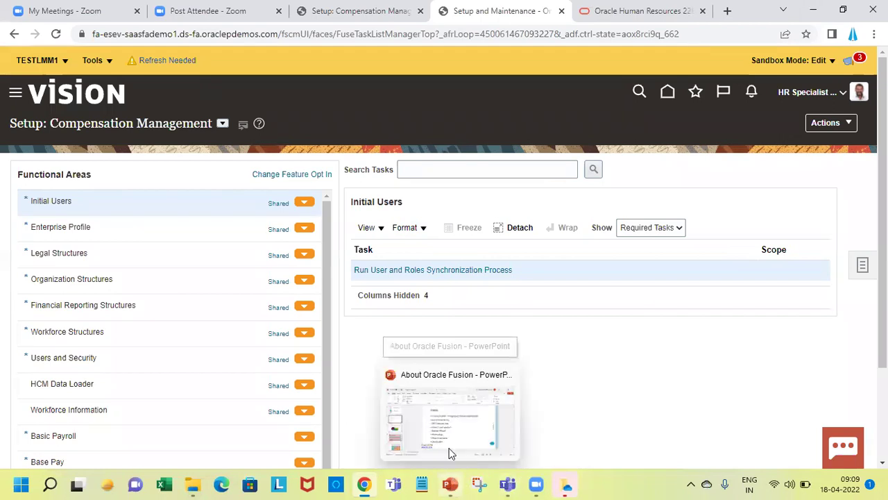
{"action": "left_click", "coordinate": [444, 413]}
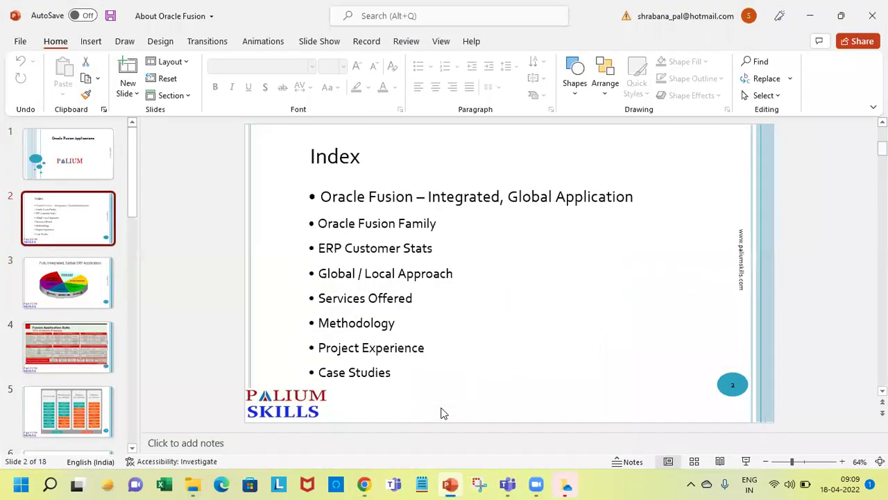